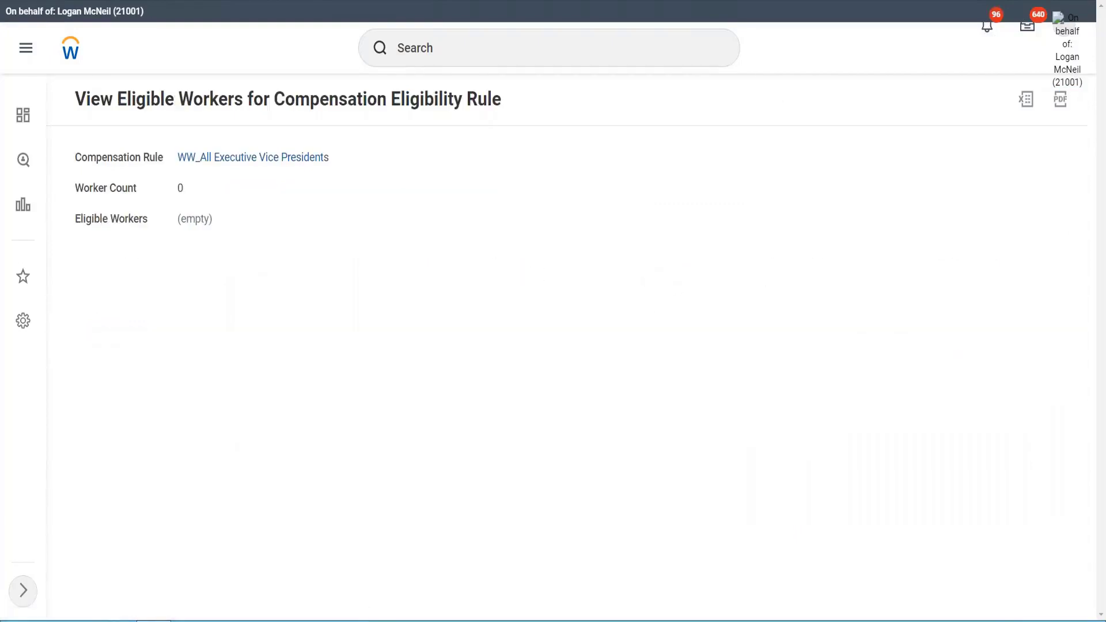
pyautogui.doubleClick(180, 188)
pyautogui.click(225, 163)
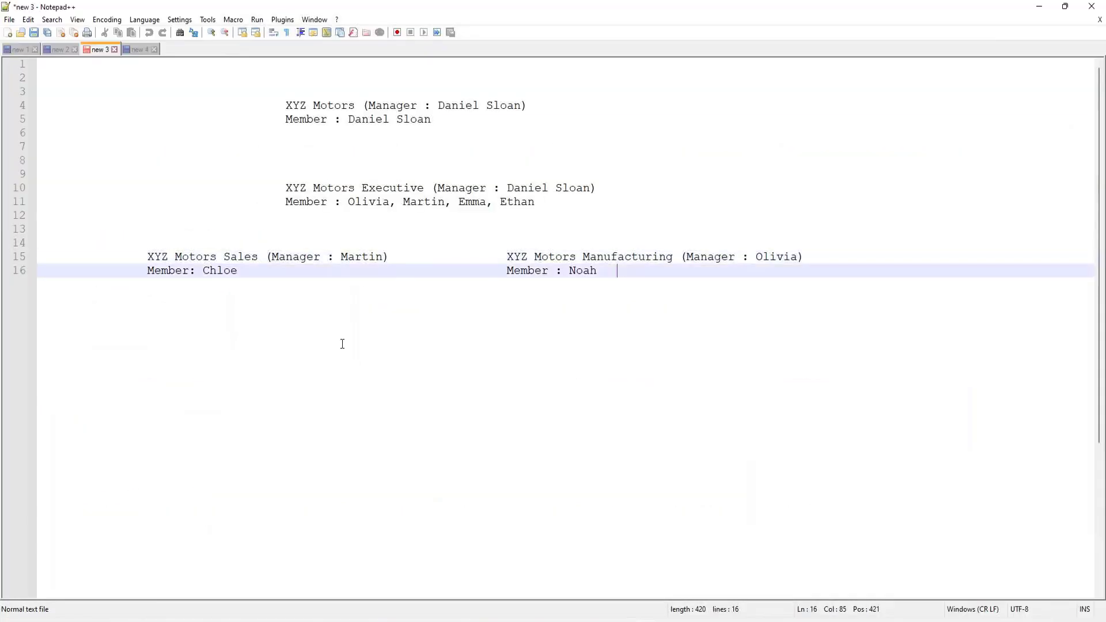
# - Create a new text document and enter "Managers in USA" as an indented note on line 5
pyautogui.hotkey('ctrl', 'n')
pyautogui.press('Return')
pyautogui.press('Return')
pyautogui.press('Return')
pyautogui.press('Return')
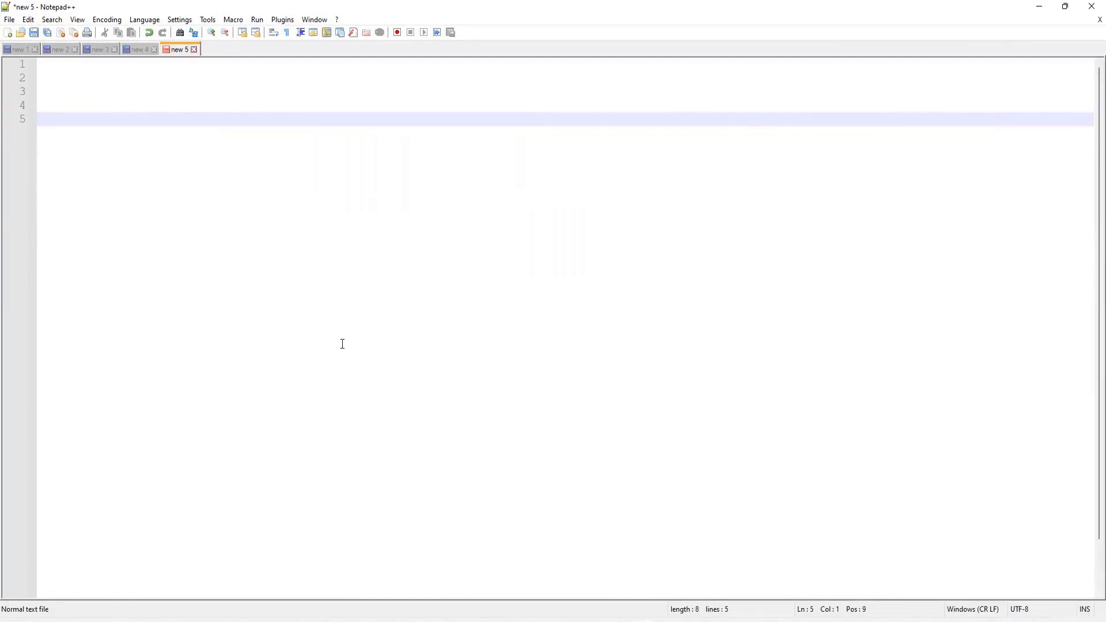
pyautogui.press('Tab')
pyautogui.press('Tab')
pyautogui.press('Tab')
pyautogui.press('Tab')
pyautogui.write('Managers in ')
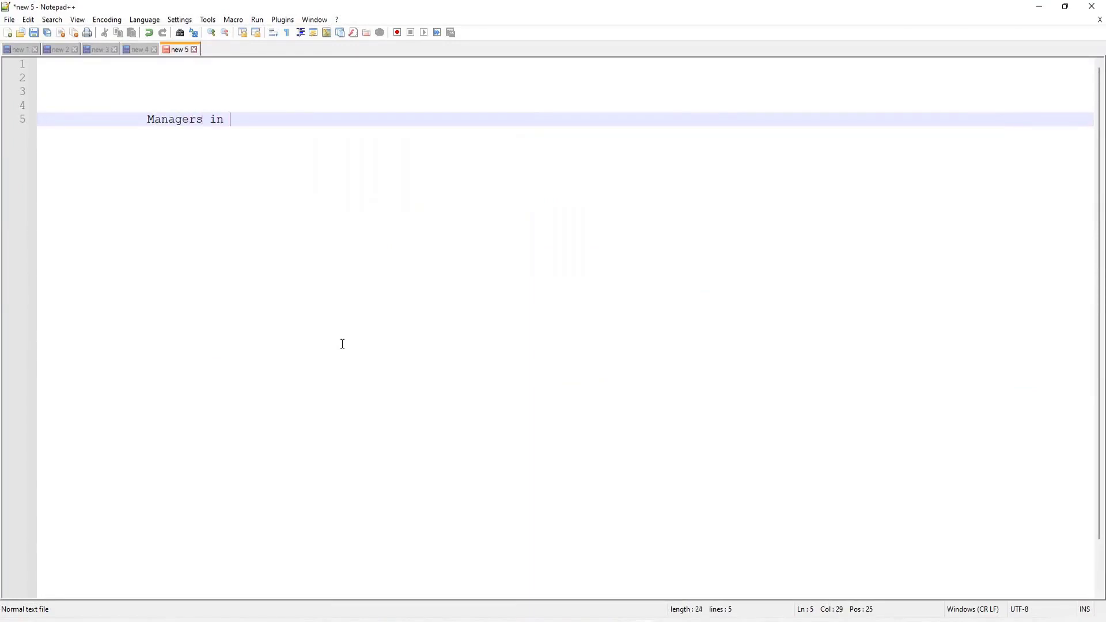
pyautogui.write('USA')
# - Add "OR" and "Supervisors in UK" as separate indented lines below the managers line
pyautogui.press('Return')
pyautogui.press('Return')
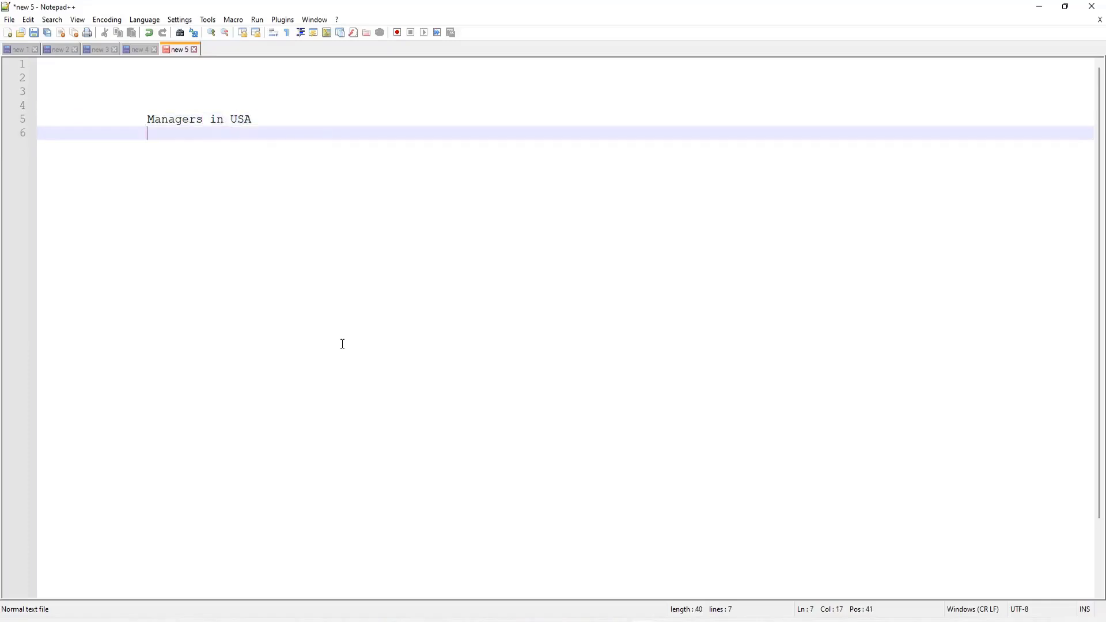
pyautogui.write('OR')
pyautogui.press('Return')
pyautogui.press('Return')
pyautogui.press('Return')
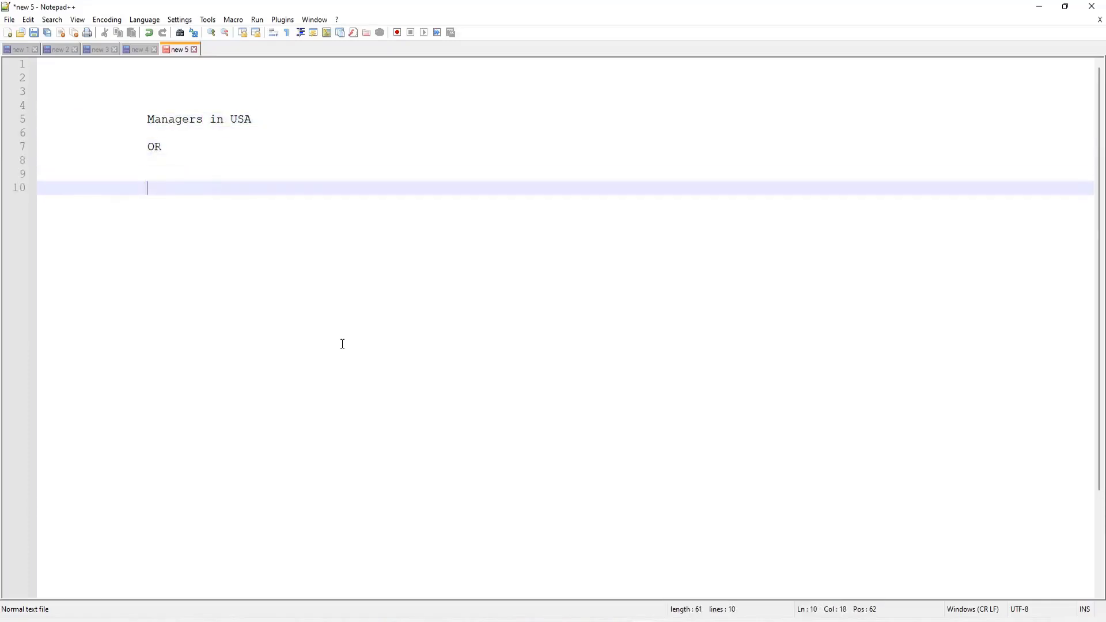
pyautogui.write('Supervisors i')
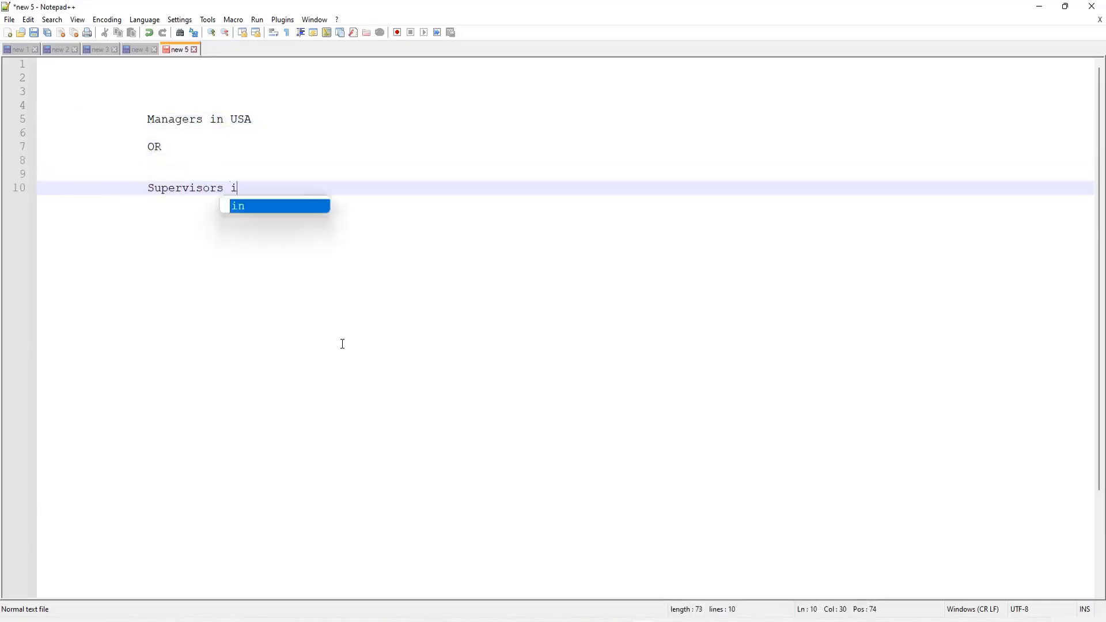
pyautogui.write('n UK')
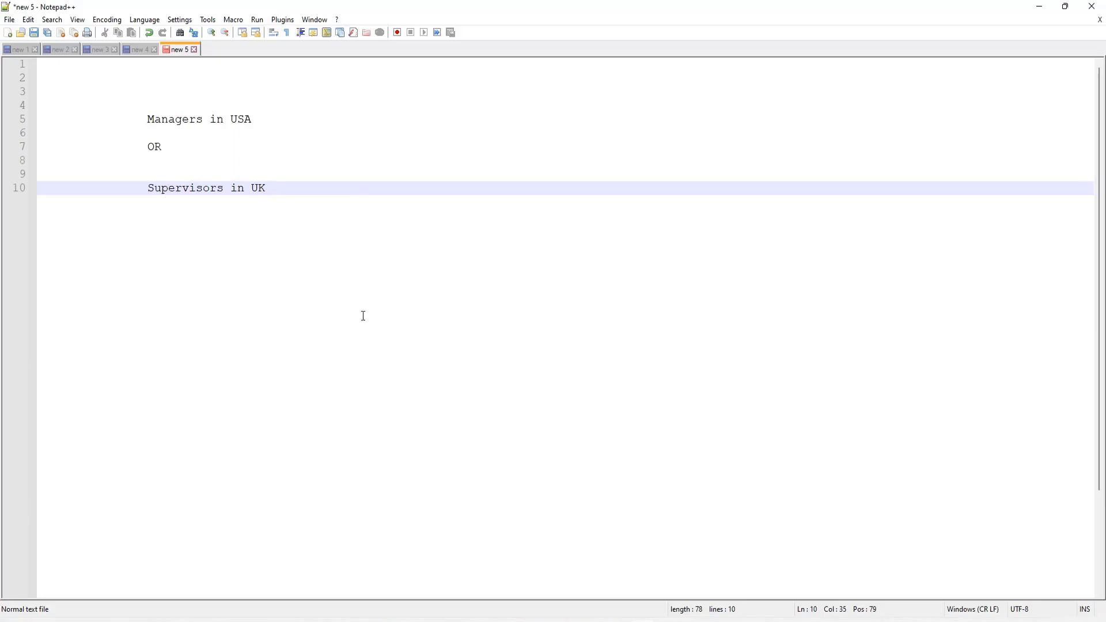
# - Remove the extra blank line between "OR" and "Supervisors in UK"
pyautogui.click(278, 119)
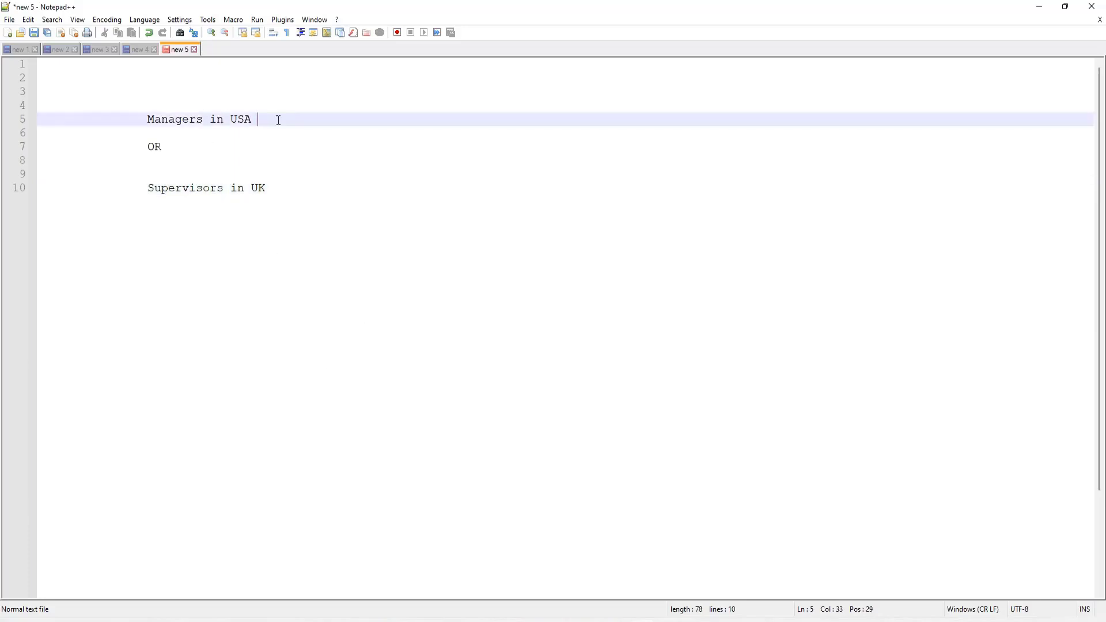
pyautogui.click(150, 172)
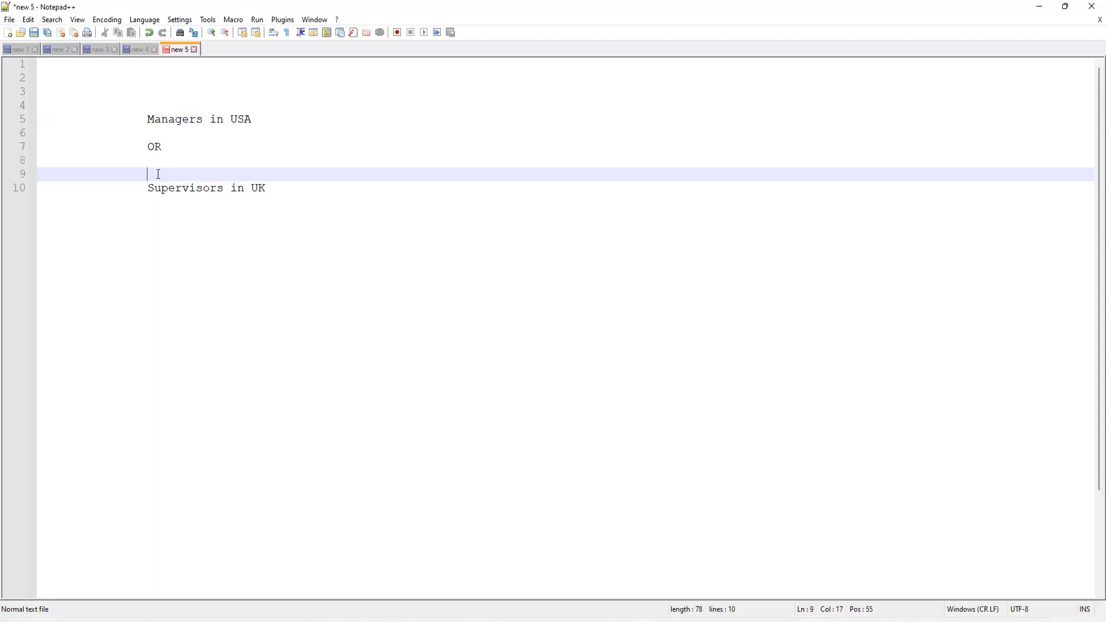
pyautogui.moveTo(121, 175); pyautogui.dragTo(9, 178)
pyautogui.press('BackSpace')
pyautogui.press('Delete')
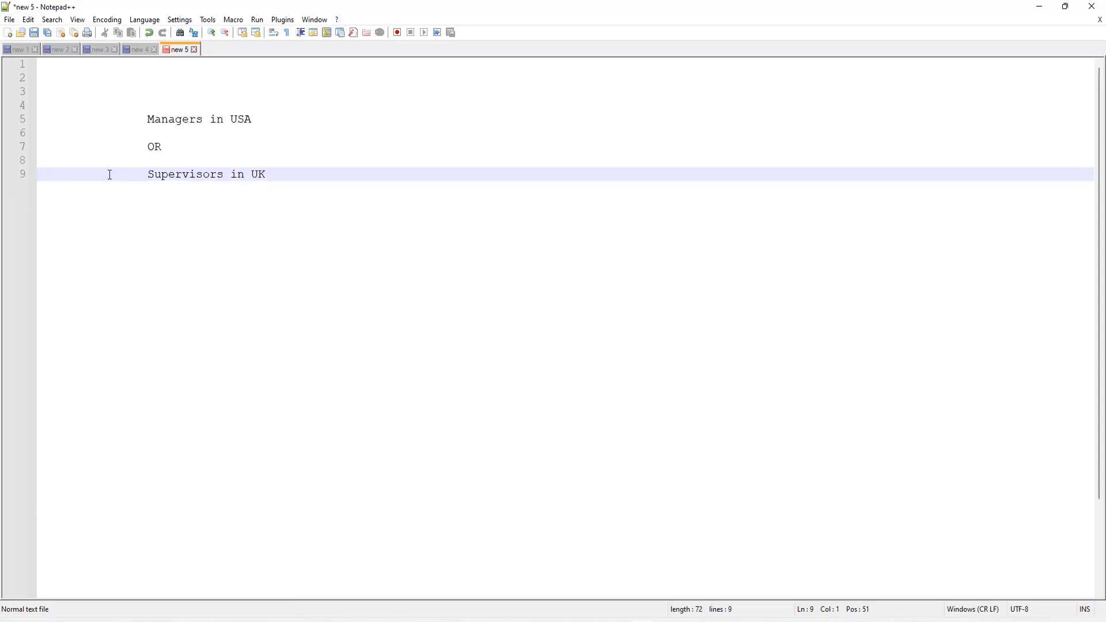
# - Add an unindented "Build :" heading on line 15 and "Rule Conditions : 2" two lines below it
pyautogui.click(338, 176)
pyautogui.press('Return')
pyautogui.press('Return')
pyautogui.press('Return')
pyautogui.press('Return')
pyautogui.press('Return')
pyautogui.press('Return')
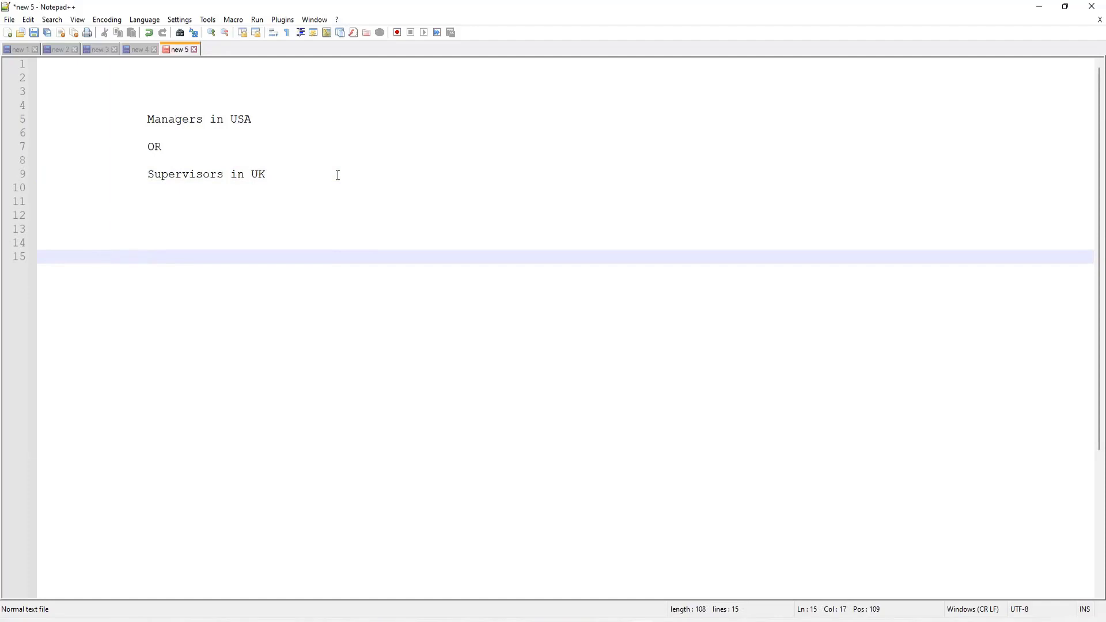
pyautogui.press('Left')
pyautogui.press('Left')
pyautogui.write('Build :')
pyautogui.press('Return')
pyautogui.press('Return')
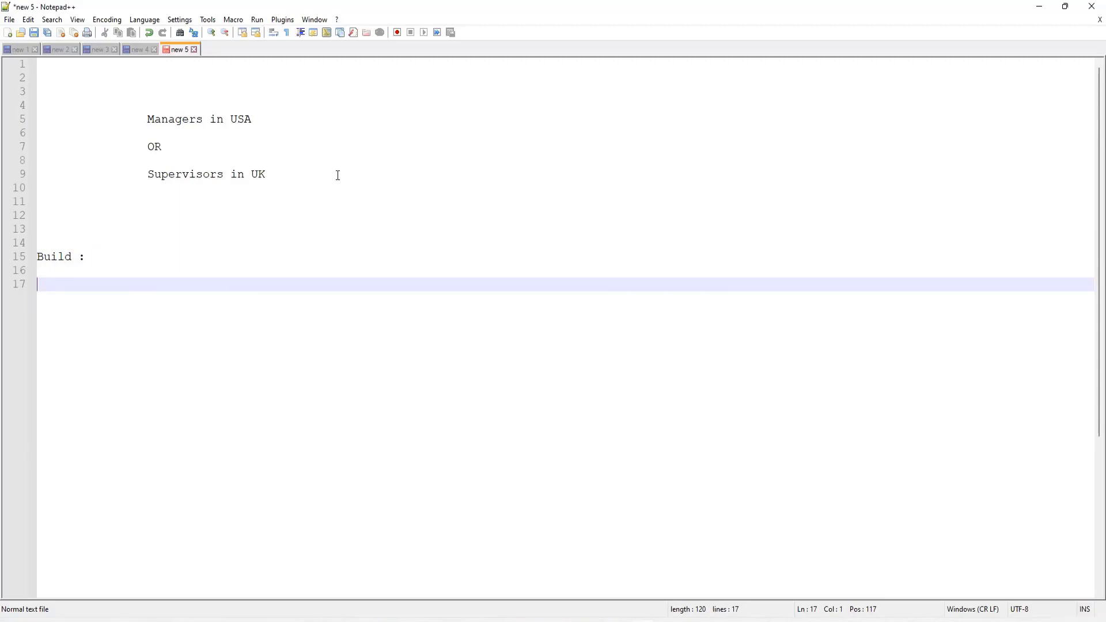
pyautogui.write('Rule Conditions : 2')
pyautogui.press('Return')
pyautogui.press('Return')
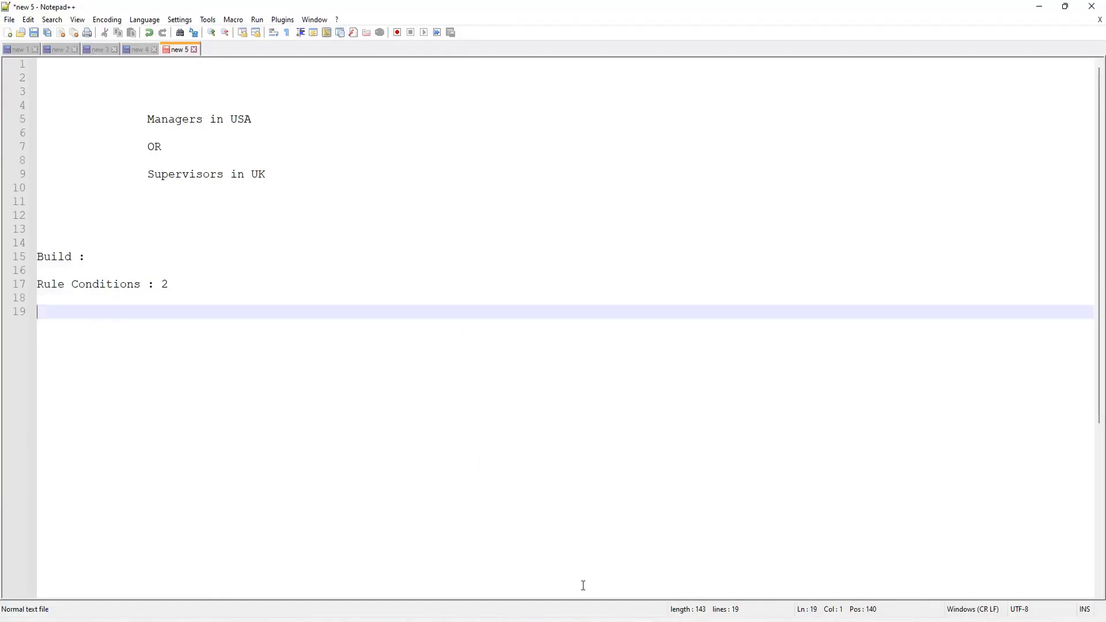
# - Consult the compensation rule in Workday and add the tab-separated note "Management Level", "Any in the Selection List", "Manager" on line 19
pyautogui.click(631, 621)
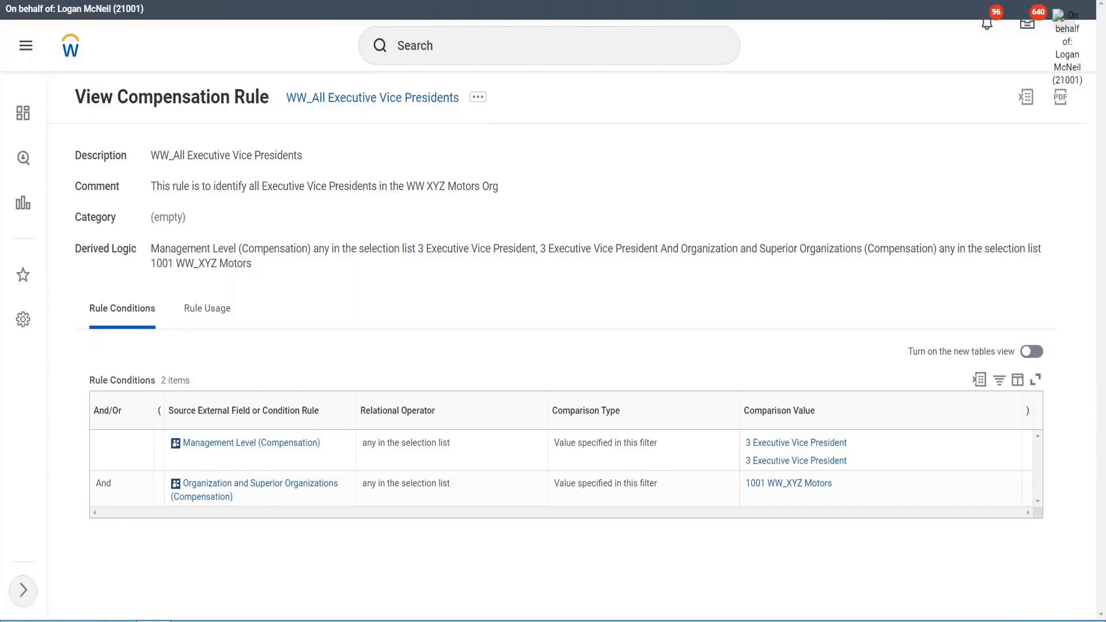
pyautogui.hotkey('alt', 'Tab')
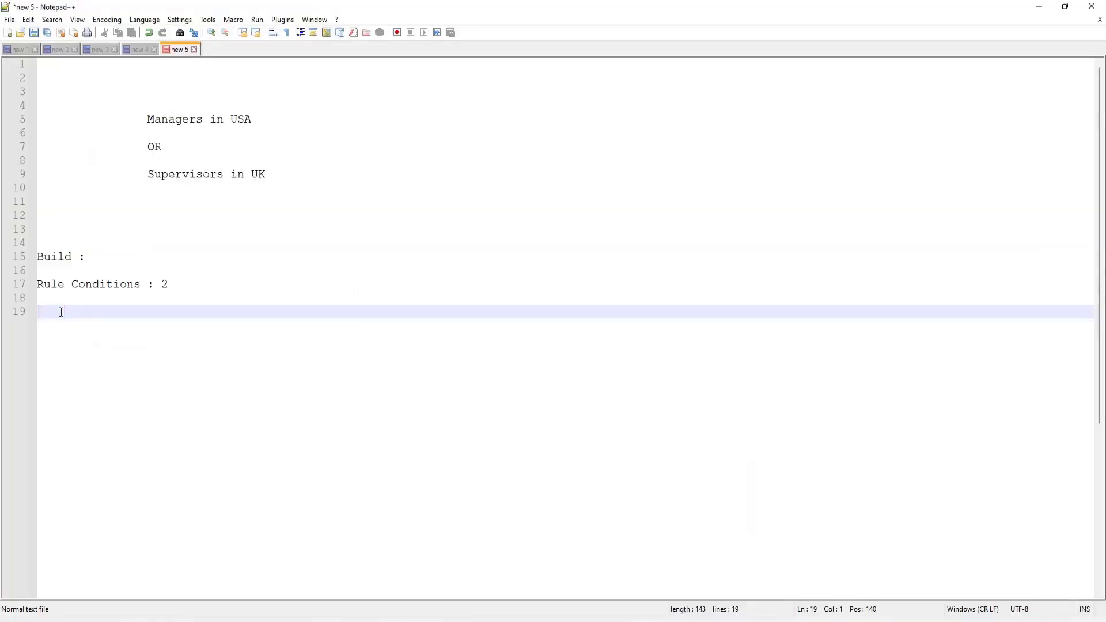
pyautogui.write('Management Level')
pyautogui.press('Tab')
pyautogui.write('Any in the Sele')
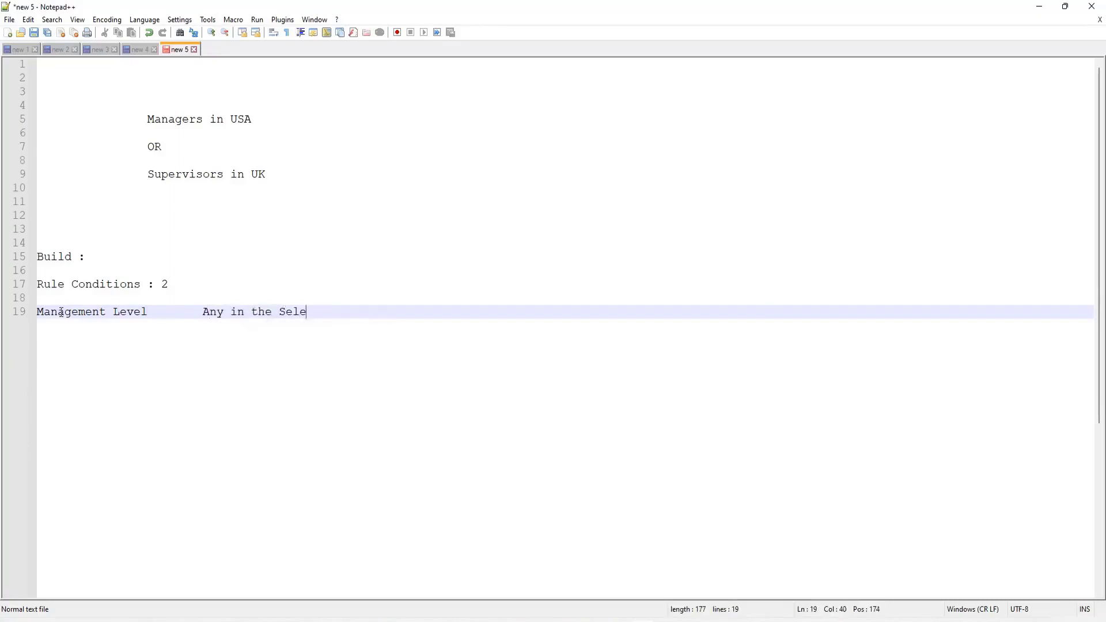
pyautogui.write('ction')
pyautogui.press('BackSpace')
pyautogui.write('on List')
pyautogui.press('Tab')
pyautogui.write('Manager')
# - Examine the condition on line 19, focusing on the Management Level field
pyautogui.click(145, 312)
pyautogui.moveTo(145, 311); pyautogui.dragTo(35, 312)
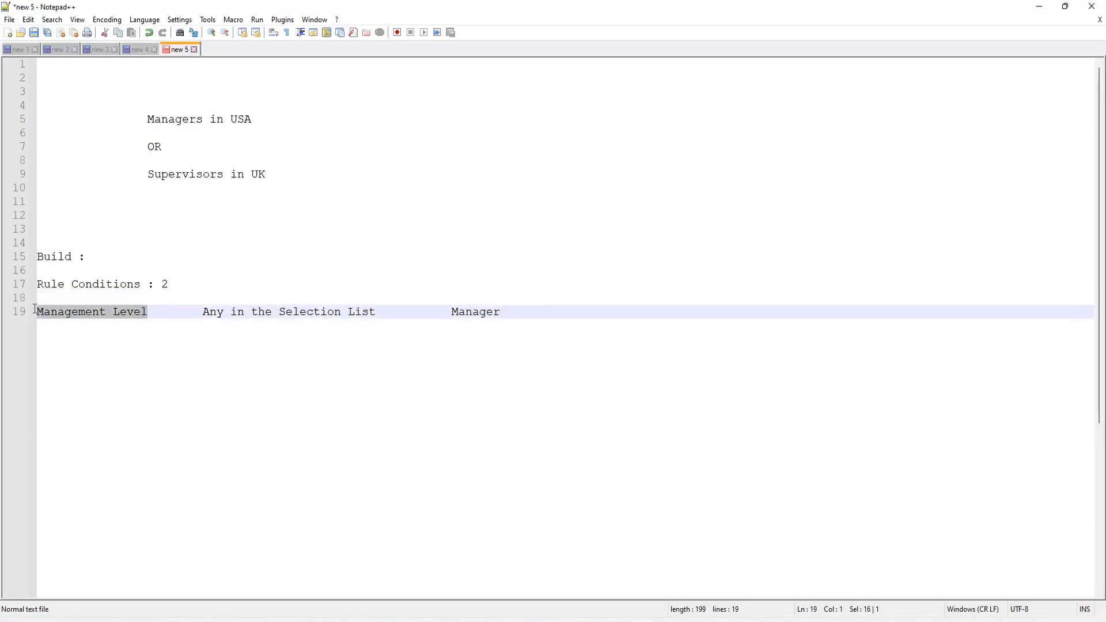
pyautogui.click(85, 316)
pyautogui.click(148, 316)
pyautogui.moveTo(527, 316); pyautogui.dragTo(6, 310)
pyautogui.click(128, 323)
pyautogui.click(152, 318)
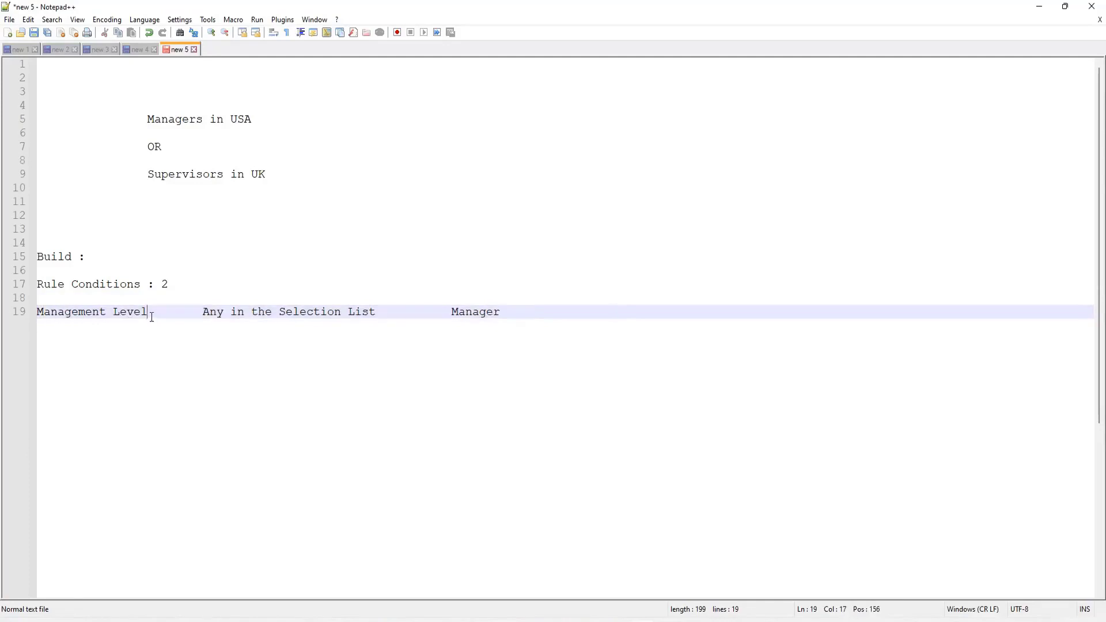
pyautogui.click(46, 323)
pyautogui.click(101, 311)
pyautogui.moveTo(149, 312); pyautogui.dragTo(37, 311)
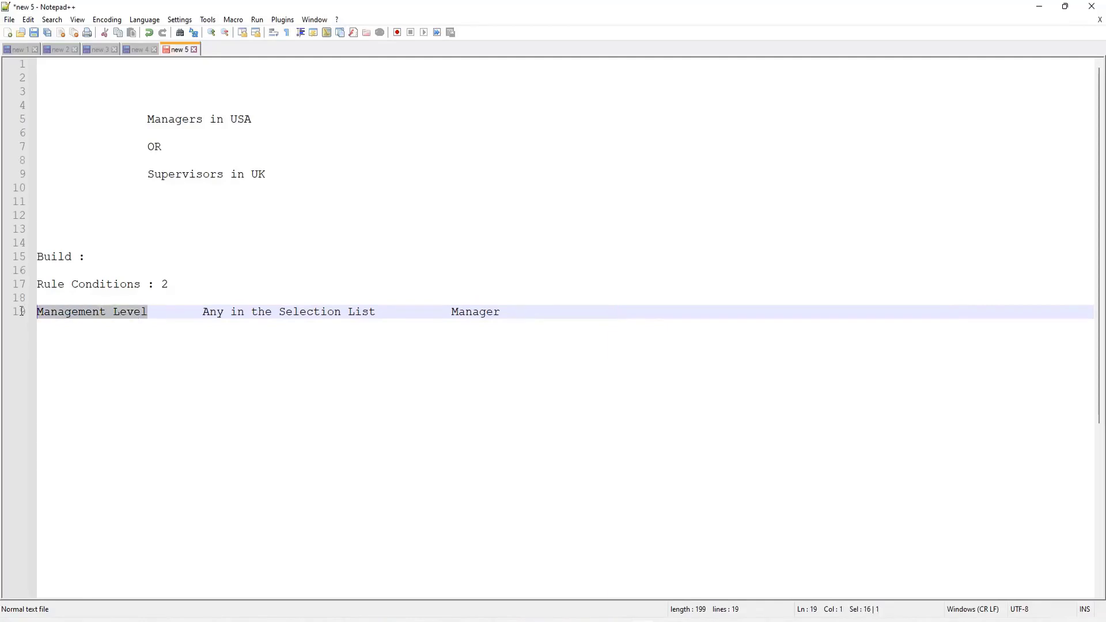
pyautogui.click(126, 311)
# - Extend the Management Level condition's value to "Manager / Supervisor" and highlight the words "Selection List"
pyautogui.click(495, 312)
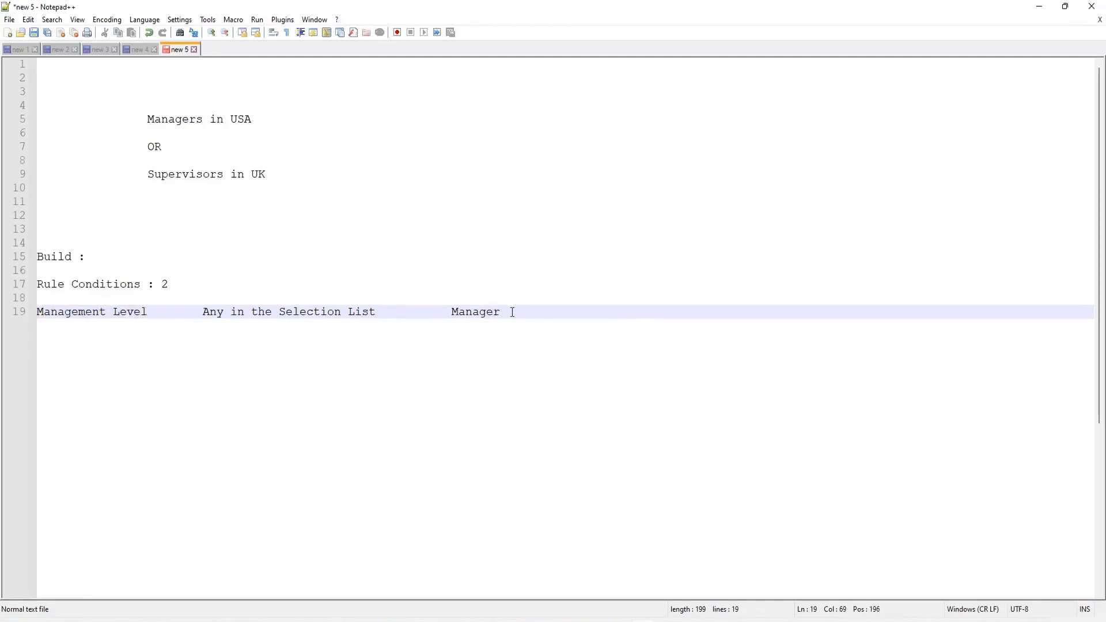
pyautogui.write('/ Supervisor')
pyautogui.moveTo(279, 312); pyautogui.dragTo(382, 311)
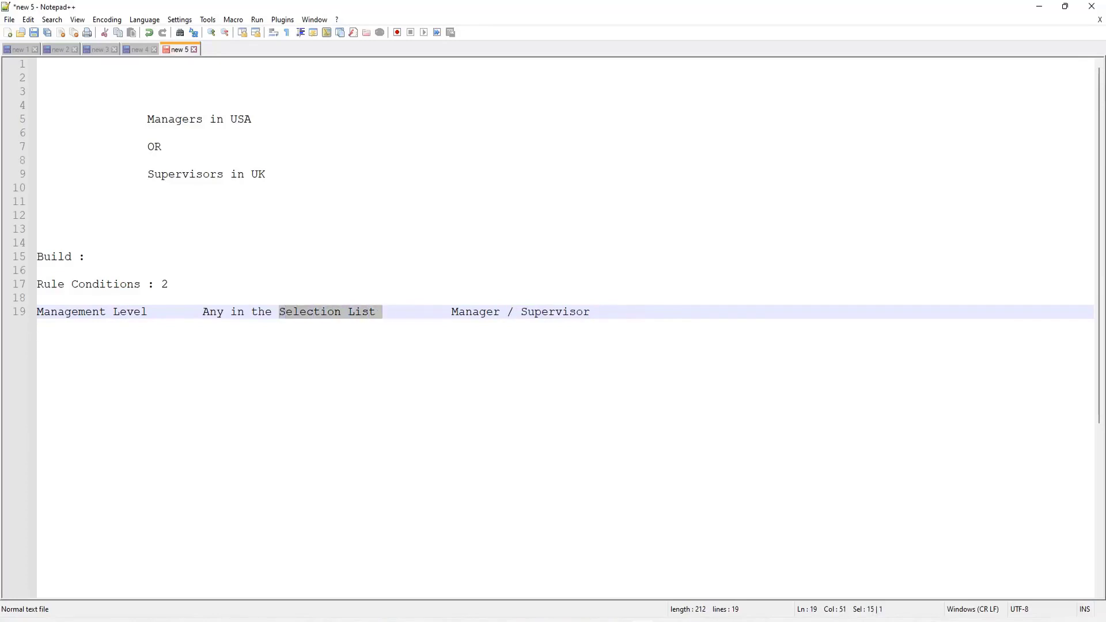
pyautogui.click(409, 316)
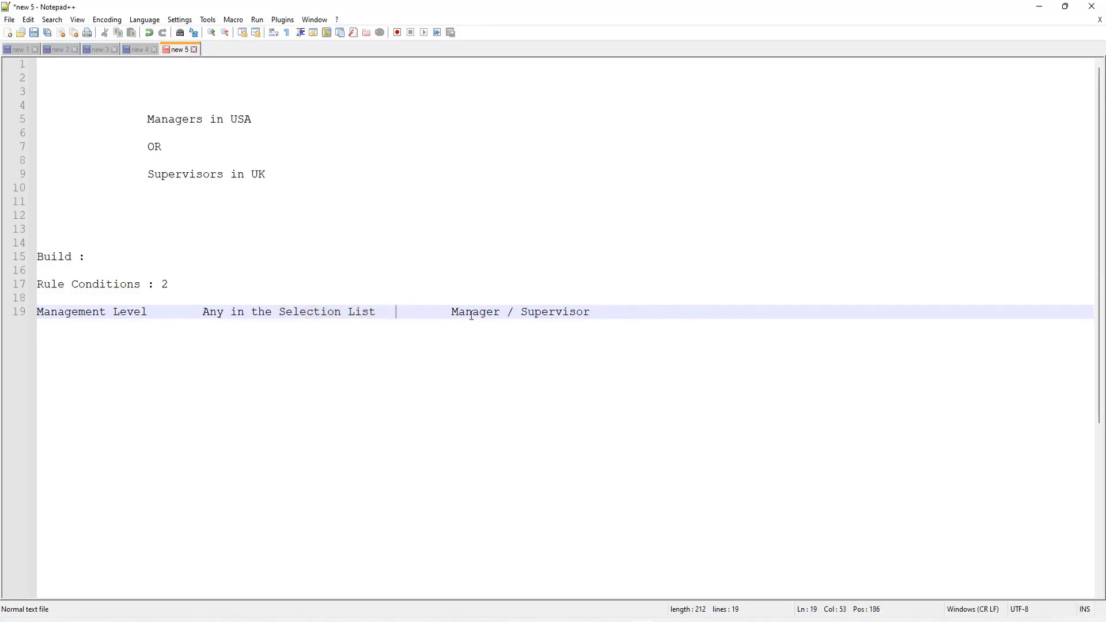
# - Indent the Management Level condition by extra tabs and begin a second condition line below it with "And"
pyautogui.click(554, 314)
pyautogui.press('End')
pyautogui.press('Return')
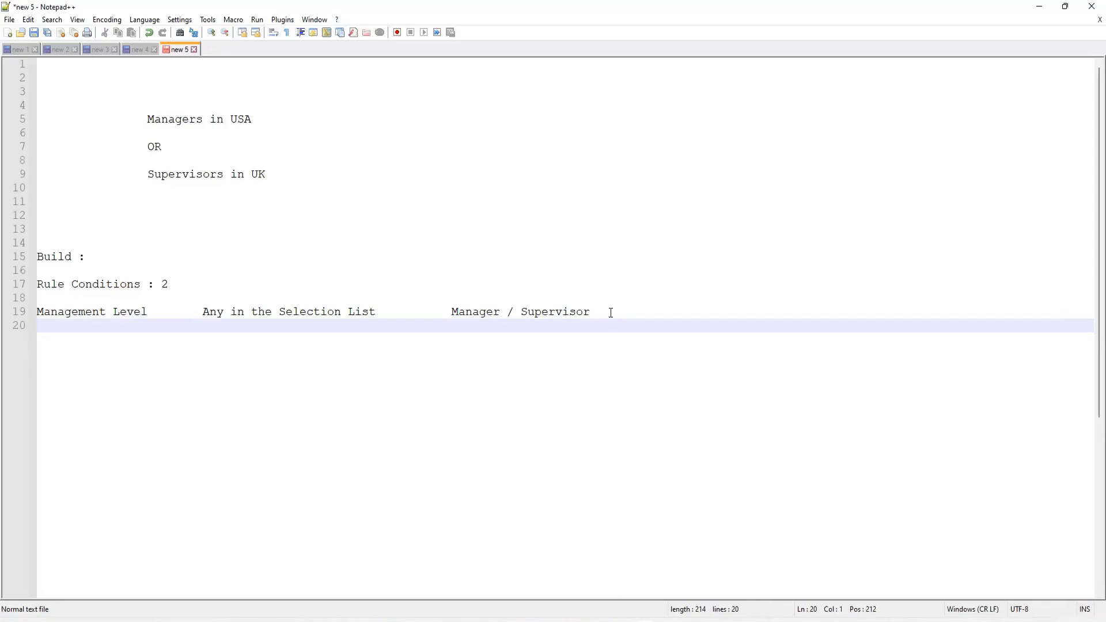
pyautogui.press('Up')
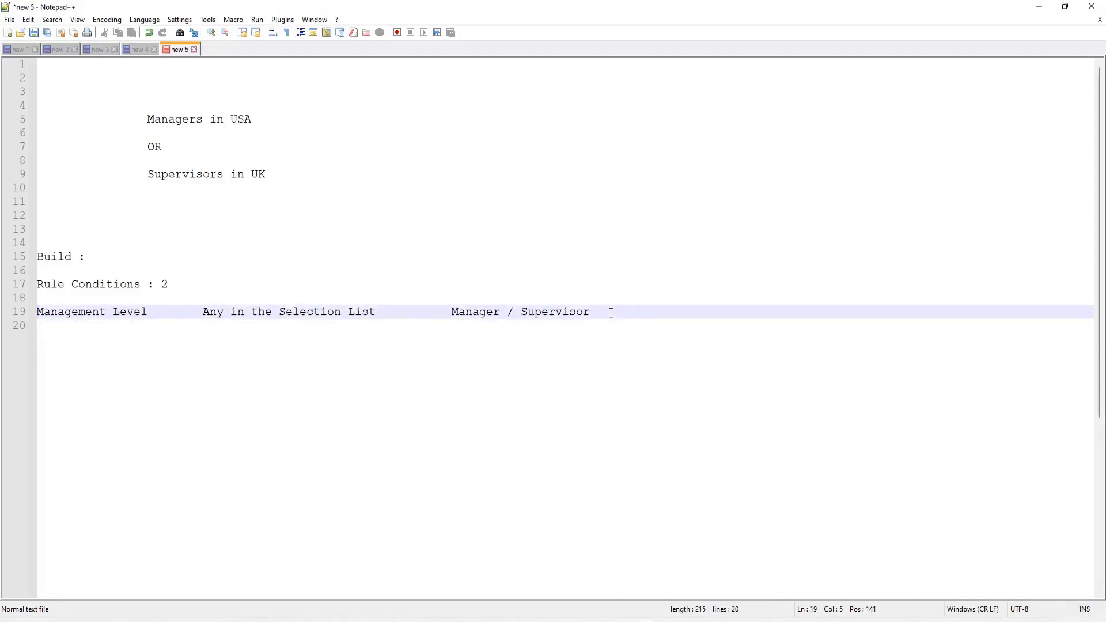
pyautogui.press('Tab')
pyautogui.press('Tab')
pyautogui.press('Down')
pyautogui.write('A')
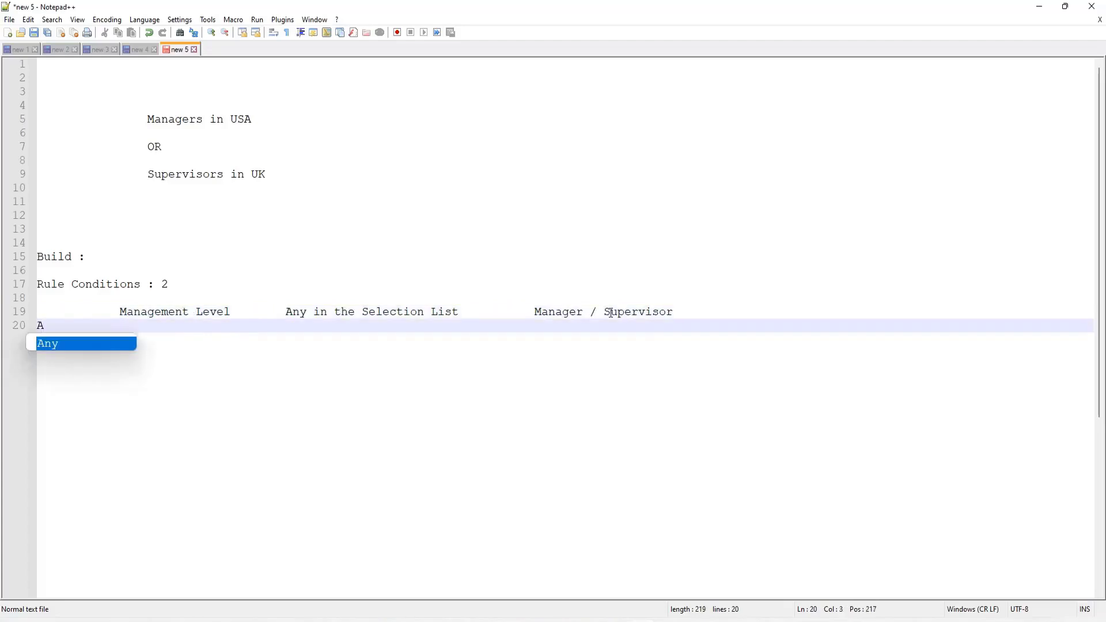
pyautogui.write('nd')
pyautogui.press('Tab')
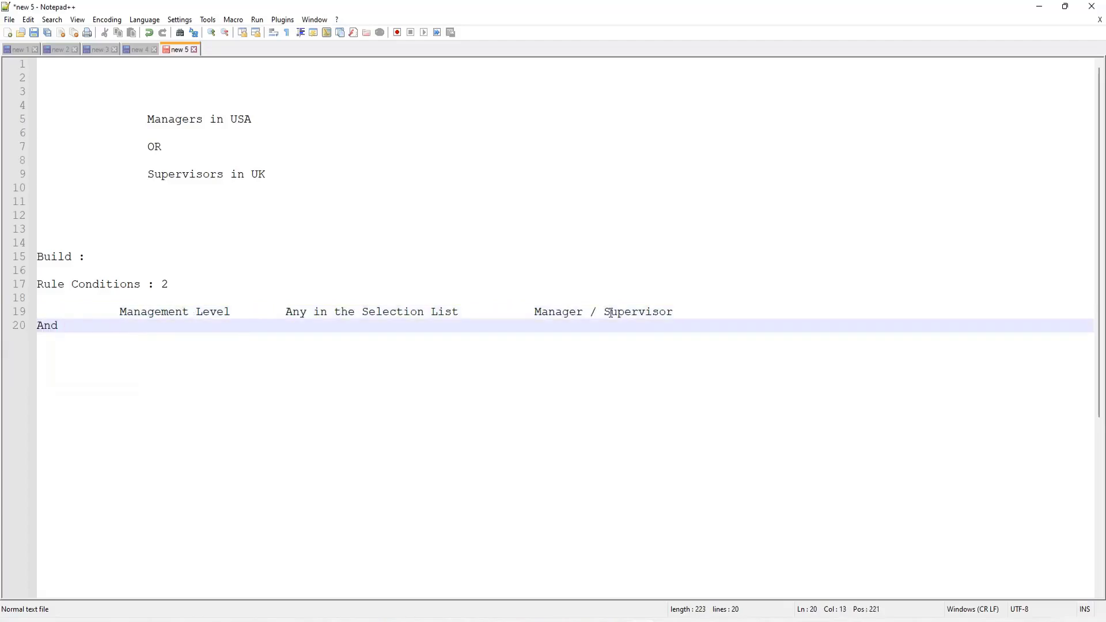
# - Complete the second condition with the field "Location - Country" and the operator "Any in the Selection List"
pyautogui.write('Location')
pyautogui.press('Left')
pyautogui.press('Left')
pyautogui.press('Left')
pyautogui.write('- ou')
pyautogui.press('BackSpace')
pyautogui.press('BackSpace')
pyautogui.write('Country Any')
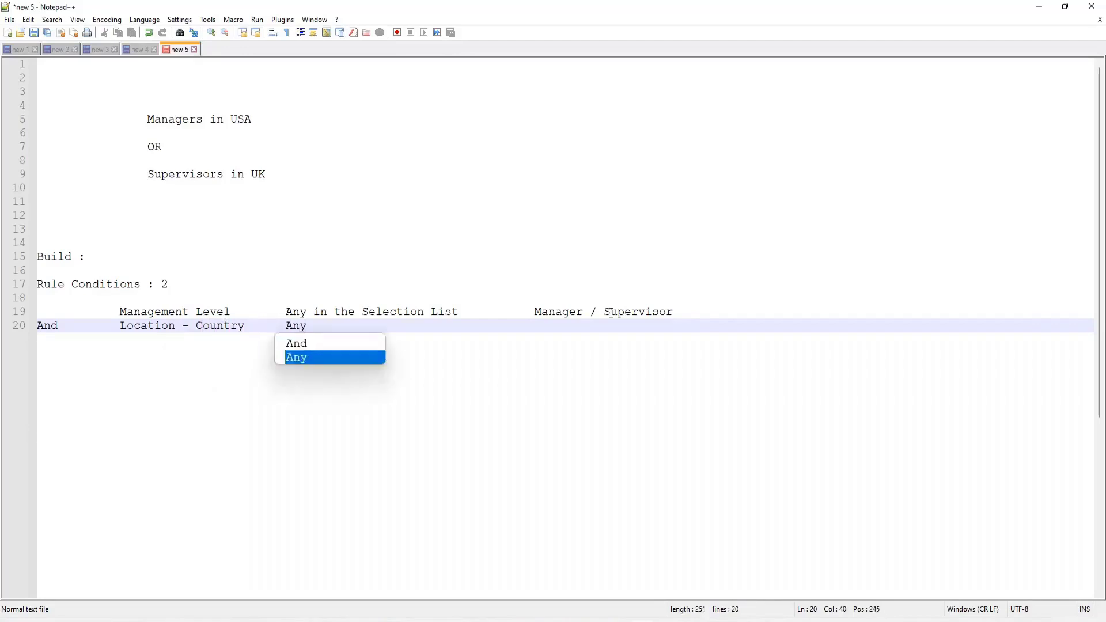
pyautogui.write(' in the S')
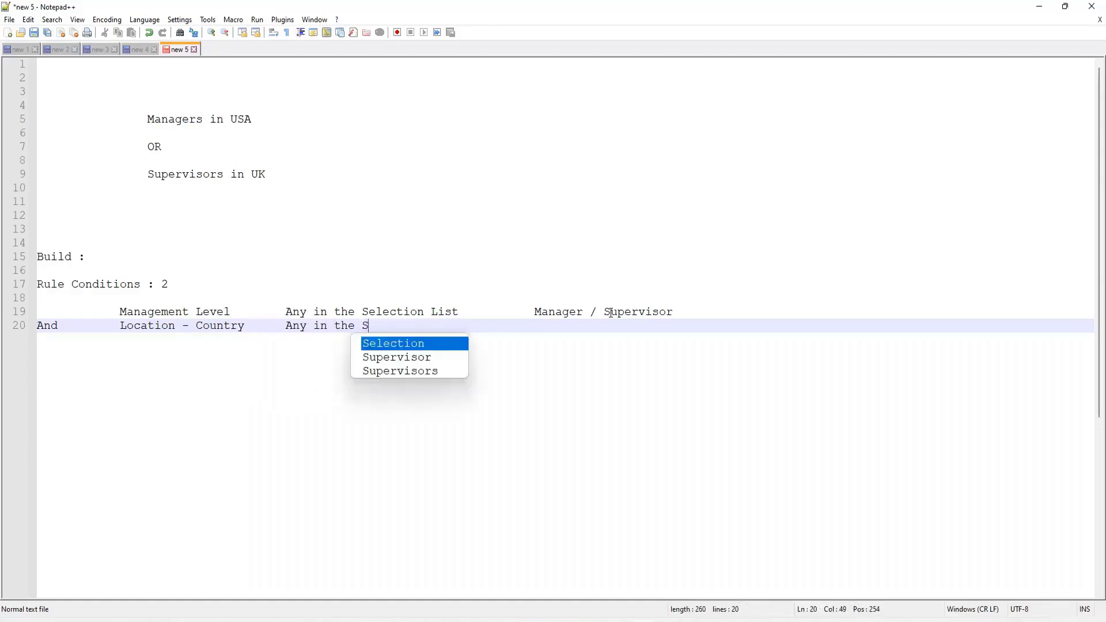
pyautogui.write('el')
pyautogui.press('Return')
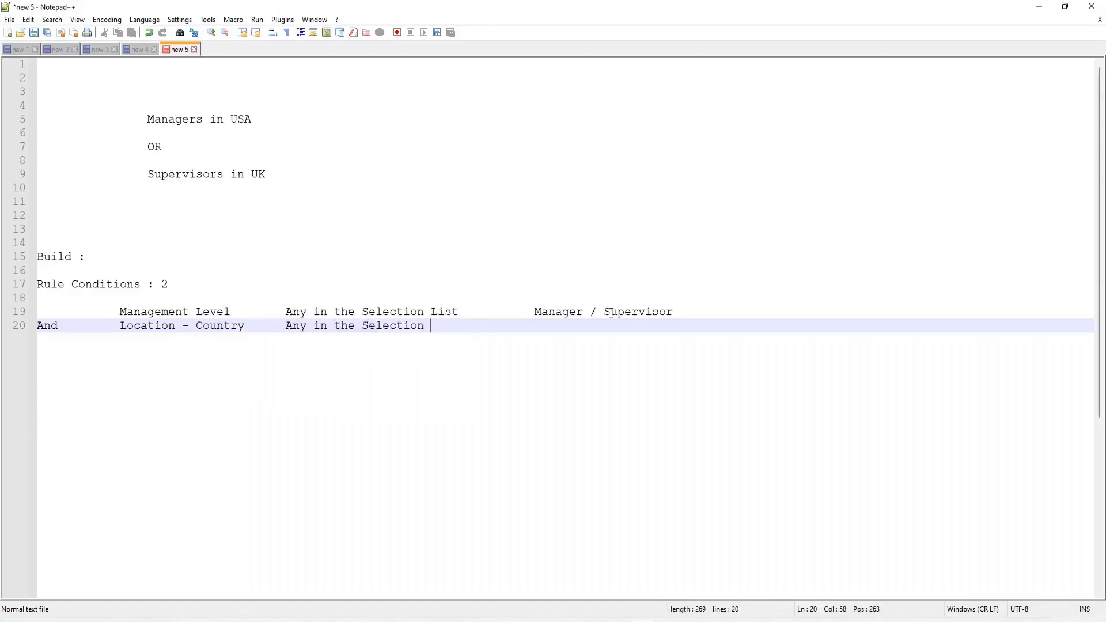
pyautogui.write('Lis')
pyautogui.press('Return')
pyautogui.click(332, 327)
pyautogui.click(397, 324)
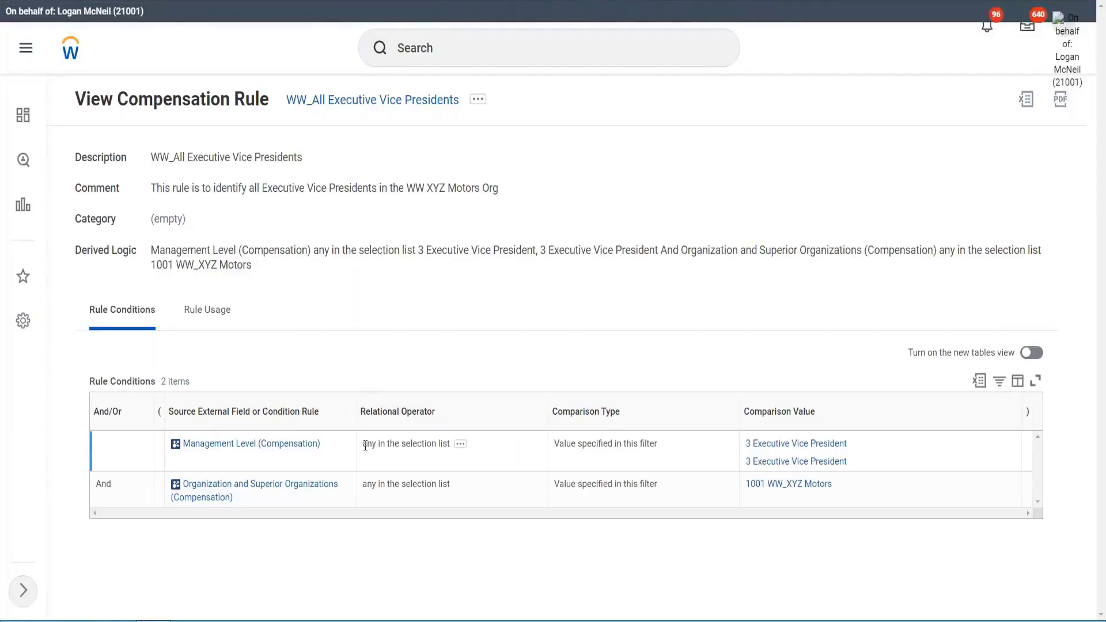
# - Switch to Workday and examine the Management Level condition's relational operator in the compensation rule
pyautogui.moveTo(363, 447); pyautogui.dragTo(450, 446)
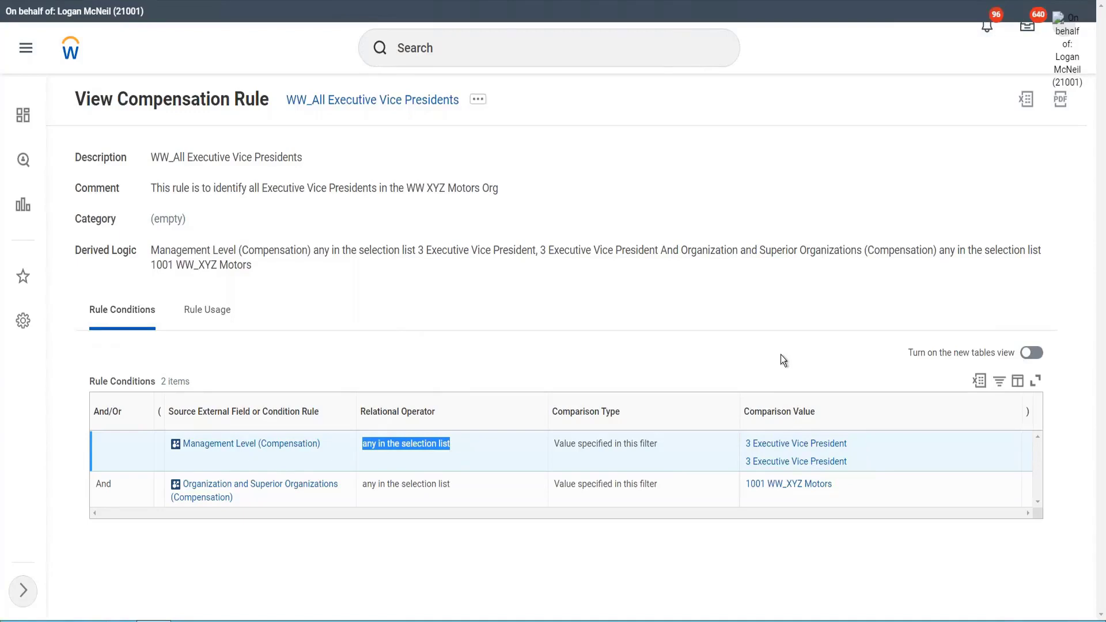
pyautogui.click(405, 446)
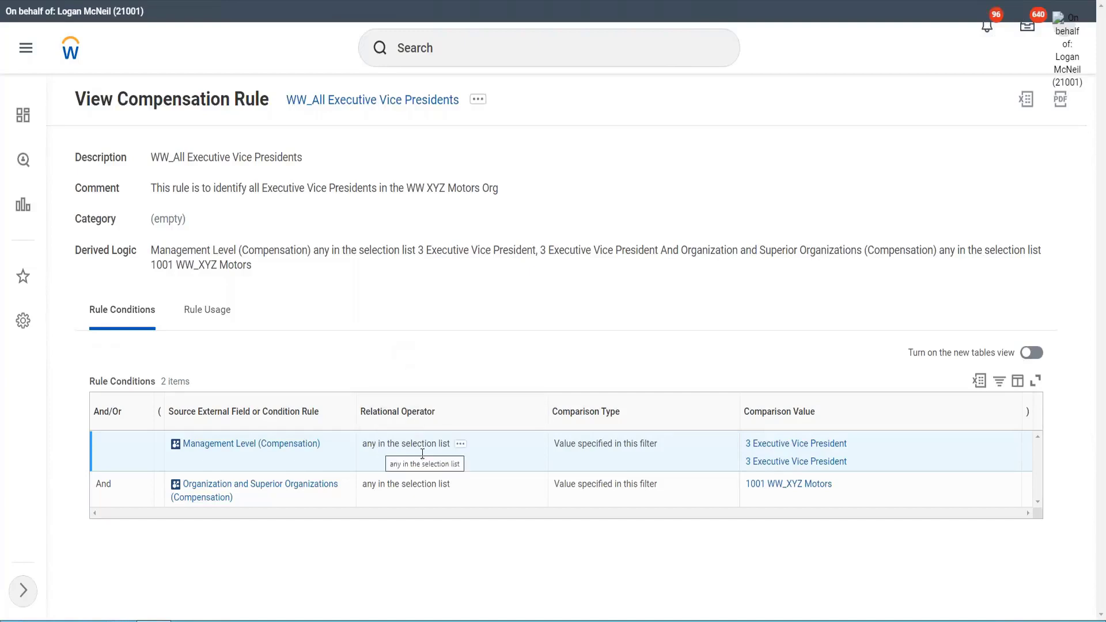
pyautogui.click(460, 445)
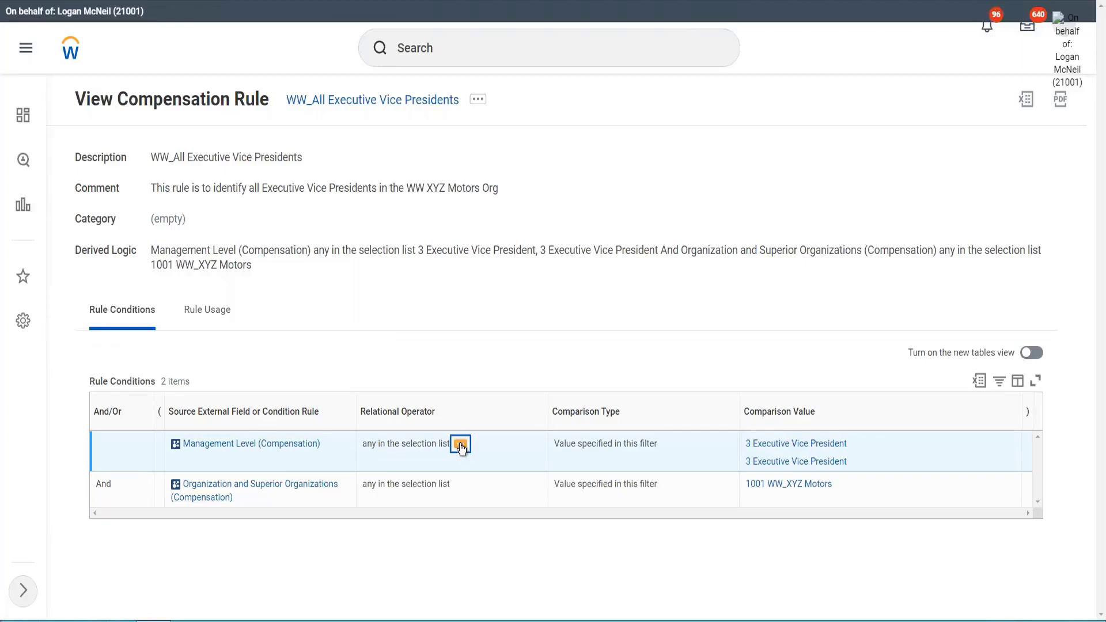
# - Circle the Management Level condition's two comparison values with the annotation pen and write "OR" beside them
pyautogui.click(407, 293)
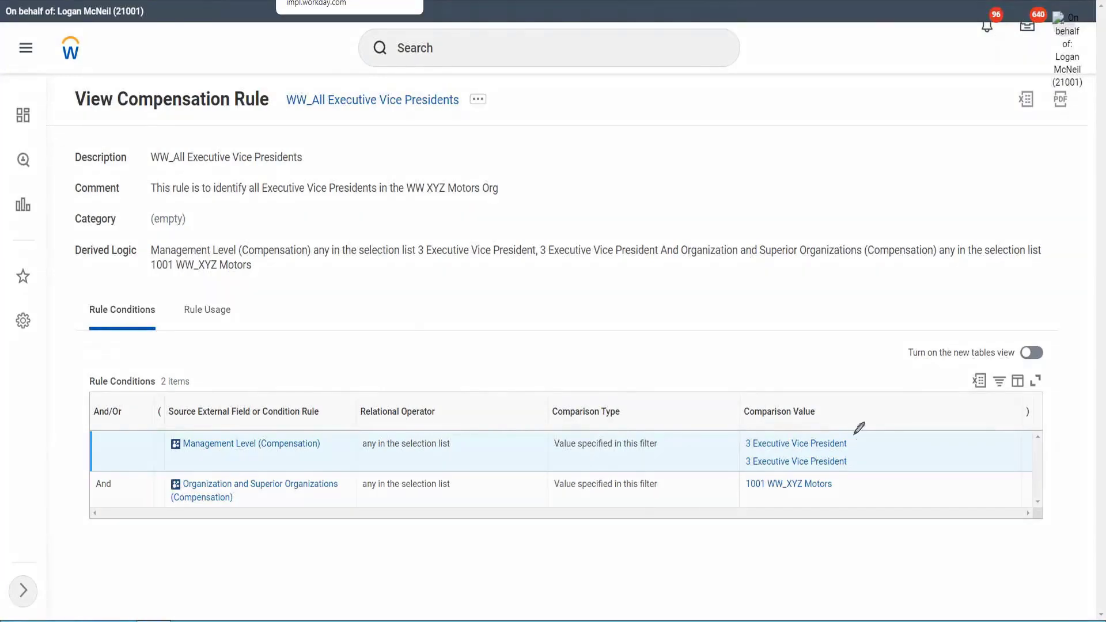
pyautogui.moveTo(873, 431)
pyautogui.mouseDown()
pyautogui.moveTo(877, 449)
pyautogui.moveTo(883, 431)
pyautogui.moveTo(894, 449)
pyautogui.moveTo(892, 427)
pyautogui.moveTo(912, 448)
pyautogui.moveTo(851, 425)
pyautogui.moveTo(752, 423)
pyautogui.moveTo(723, 462)
pyautogui.moveTo(828, 477)
pyautogui.moveTo(861, 456)
pyautogui.mouseUp()
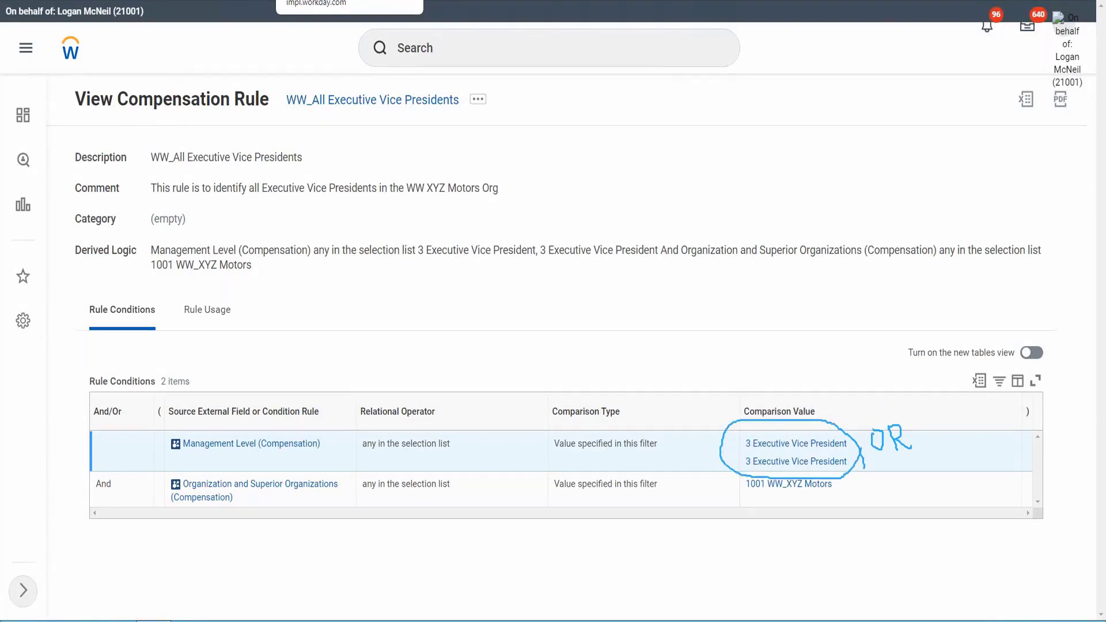
# - Clear the pen annotations, switch to Notepad++, and give the Location - Country condition the value "USA / UK"
pyautogui.press('Escape')
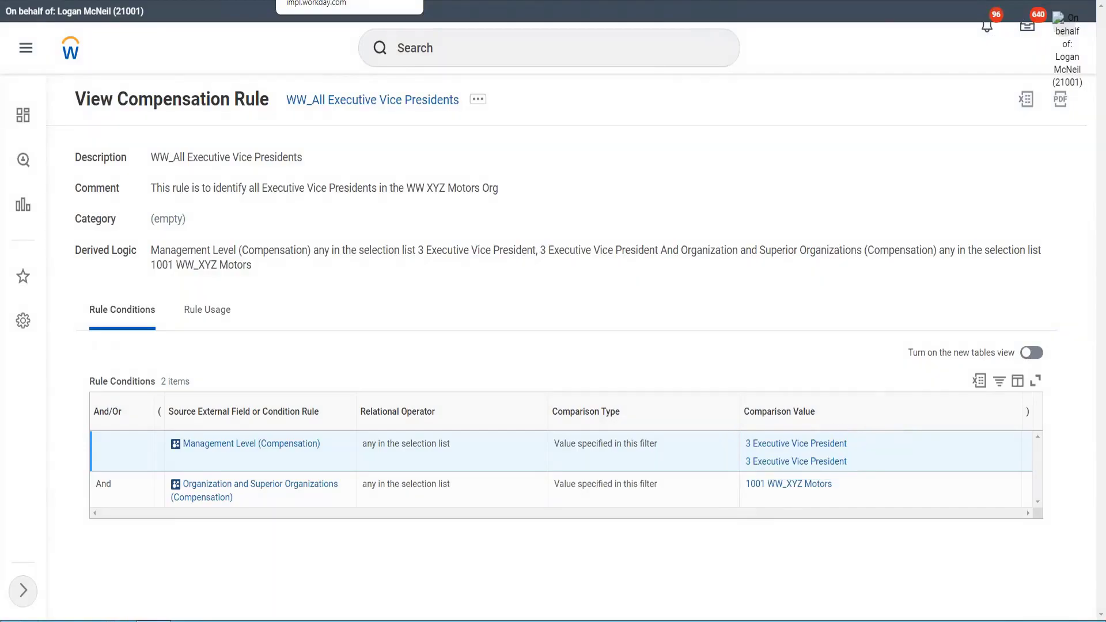
pyautogui.hotkey('alt', 'Tab')
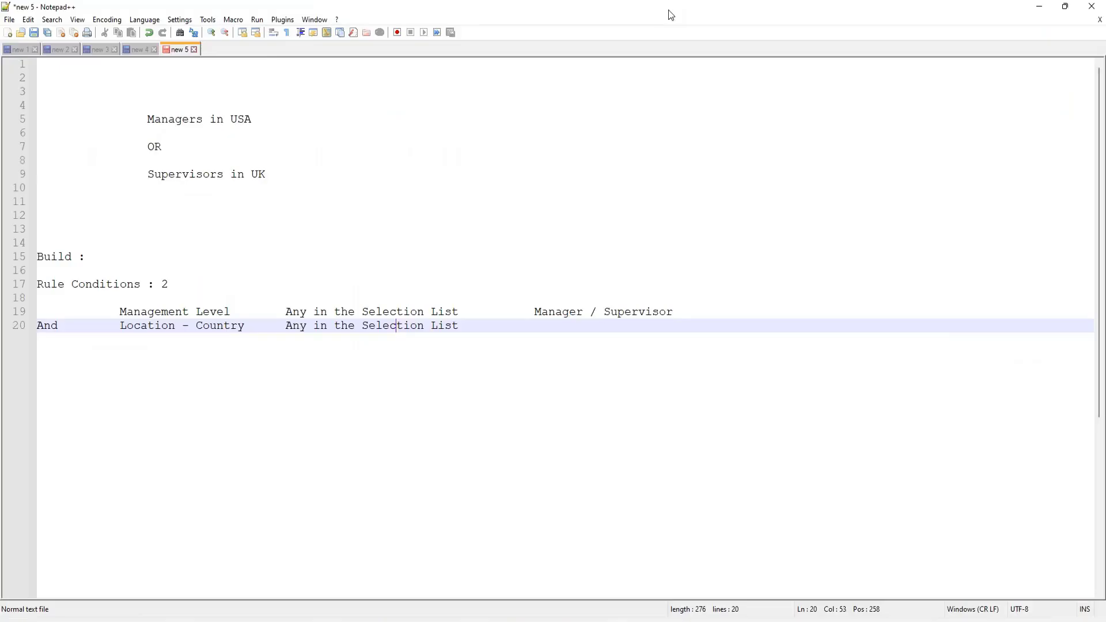
pyautogui.click(526, 326)
pyautogui.write('USA / UK')
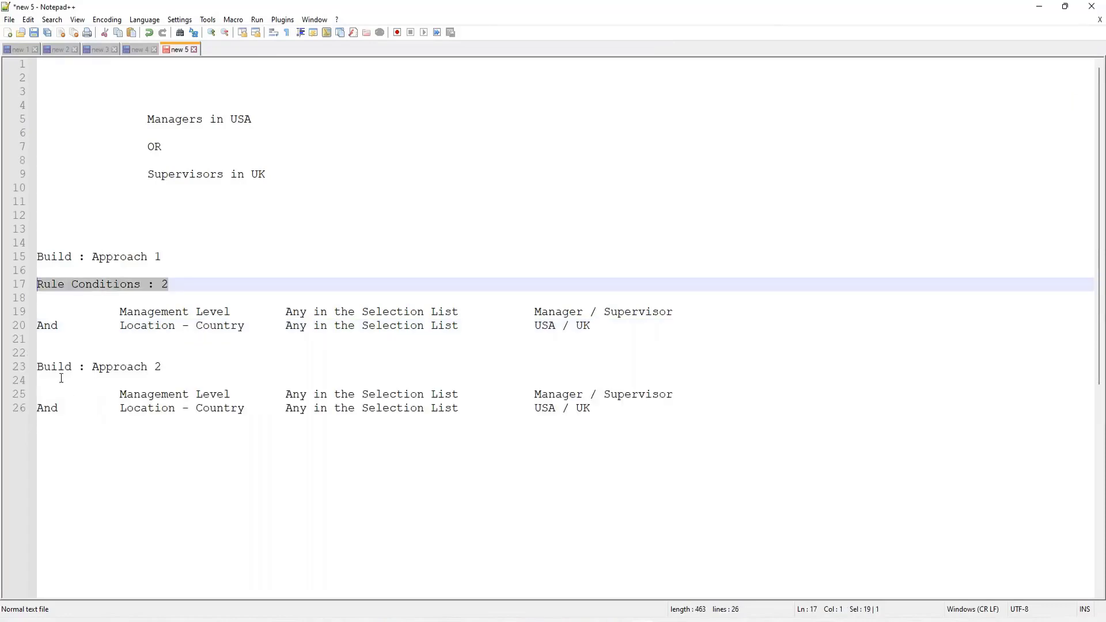
# - Add the line "Rule Conditions : 4" under the "Build : Approach 2" heading, followed by a blank line
pyautogui.click(59, 379)
pyautogui.write('Rule Conditions : 2')
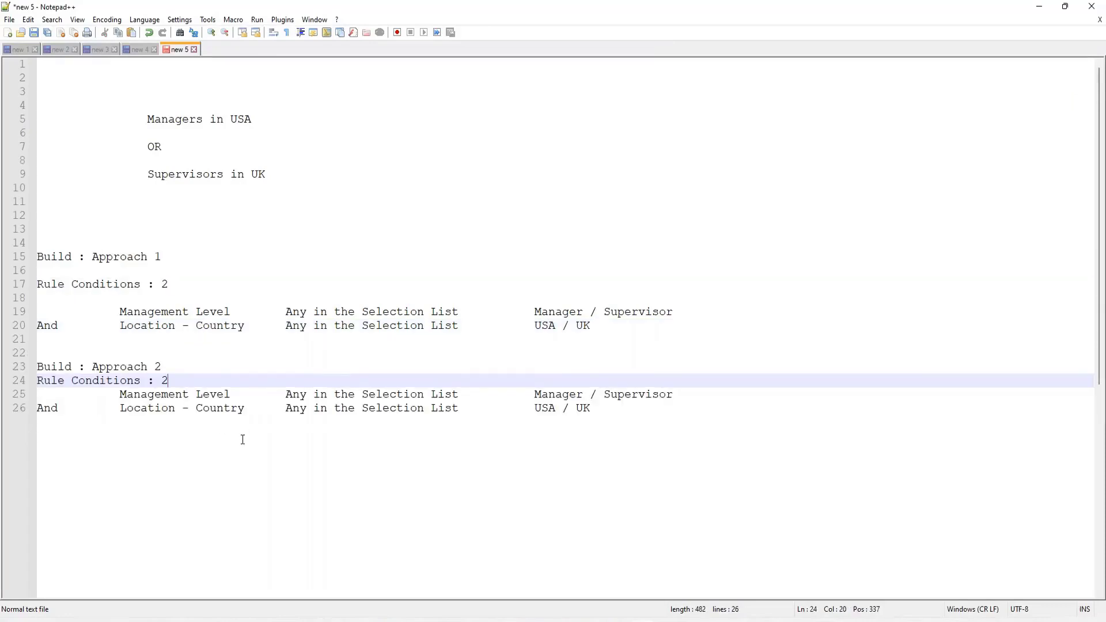
pyautogui.press('BackSpace')
pyautogui.write('4')
pyautogui.press('Return')
# - Duplicate Approach 2's Management Level and Location - Country condition lines directly below the originals
pyautogui.click(616, 421)
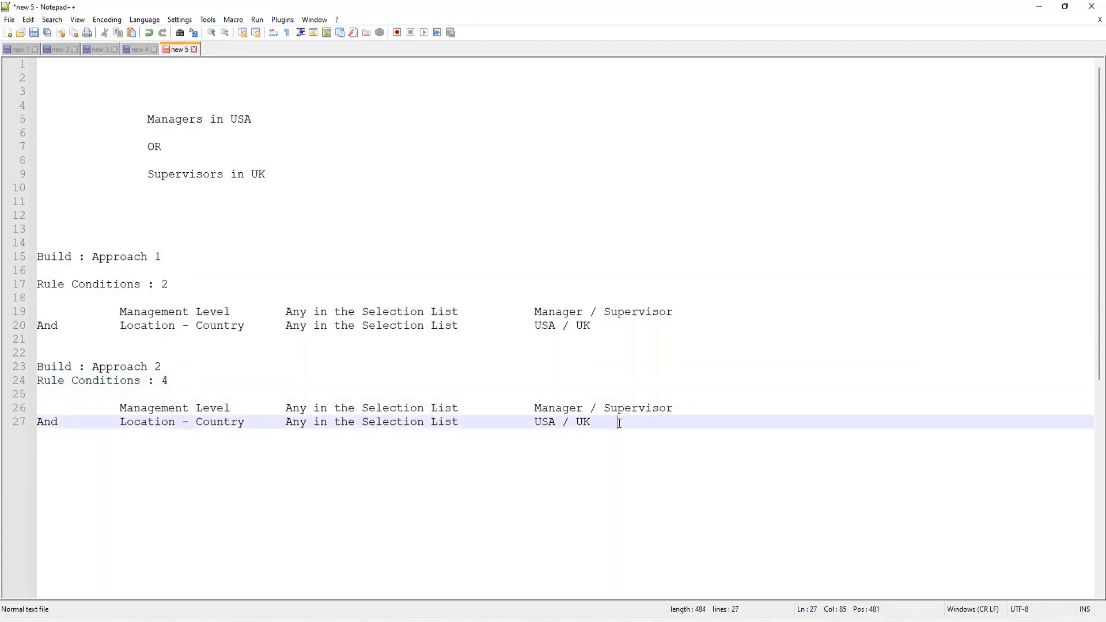
pyautogui.press('Return')
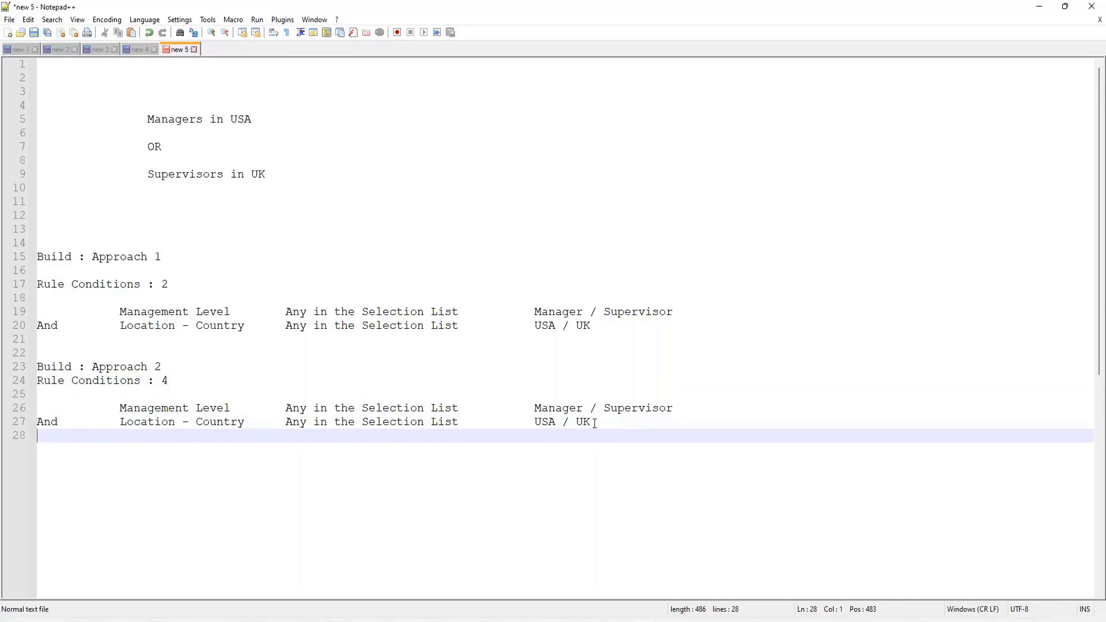
pyautogui.moveTo(594, 423); pyautogui.dragTo(38, 407)
pyautogui.hotkey('ctrl', 'c')
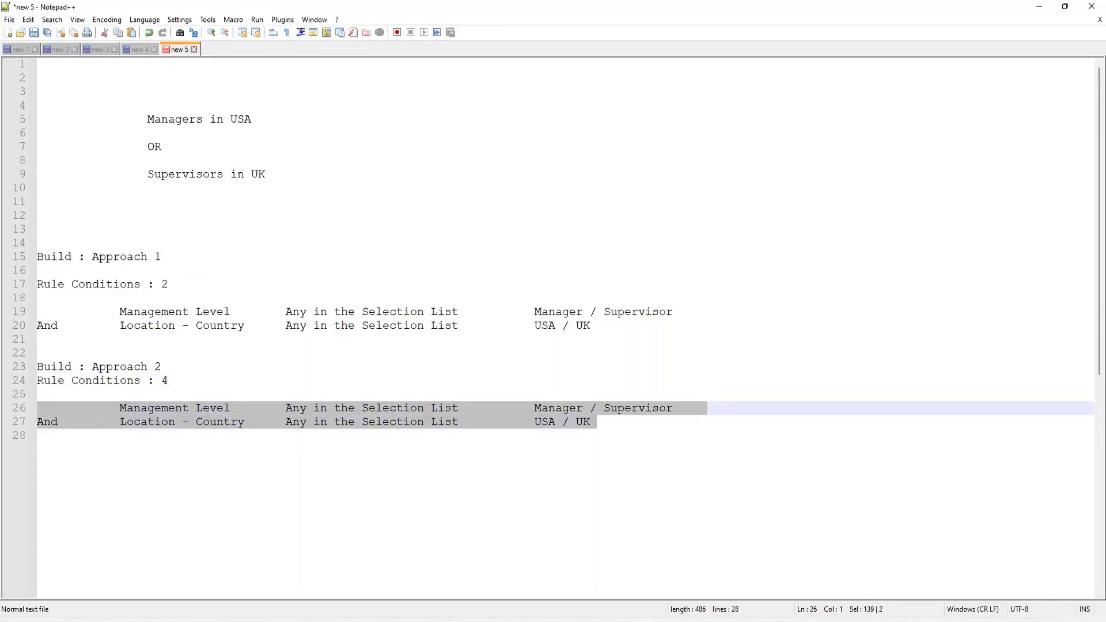
pyautogui.click(617, 423)
pyautogui.press('Return')
pyautogui.hotkey('ctrl', 'v')
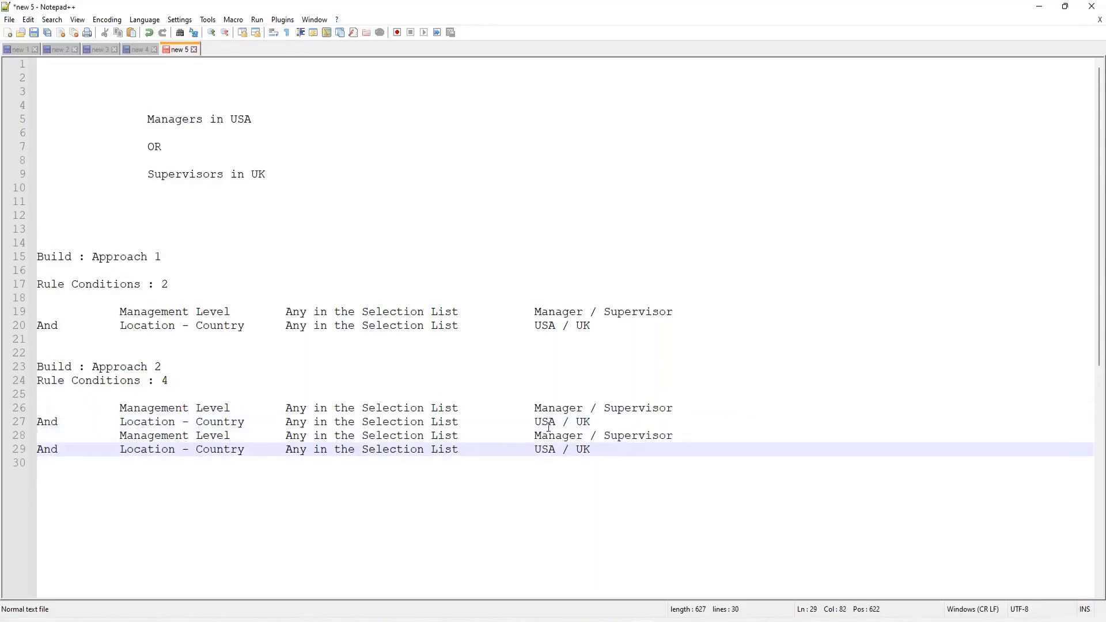
# - Trim the Approach 2 comparison values to Manager and USA in the first pair, and Supervisor and UK in the second
pyautogui.click(182, 409)
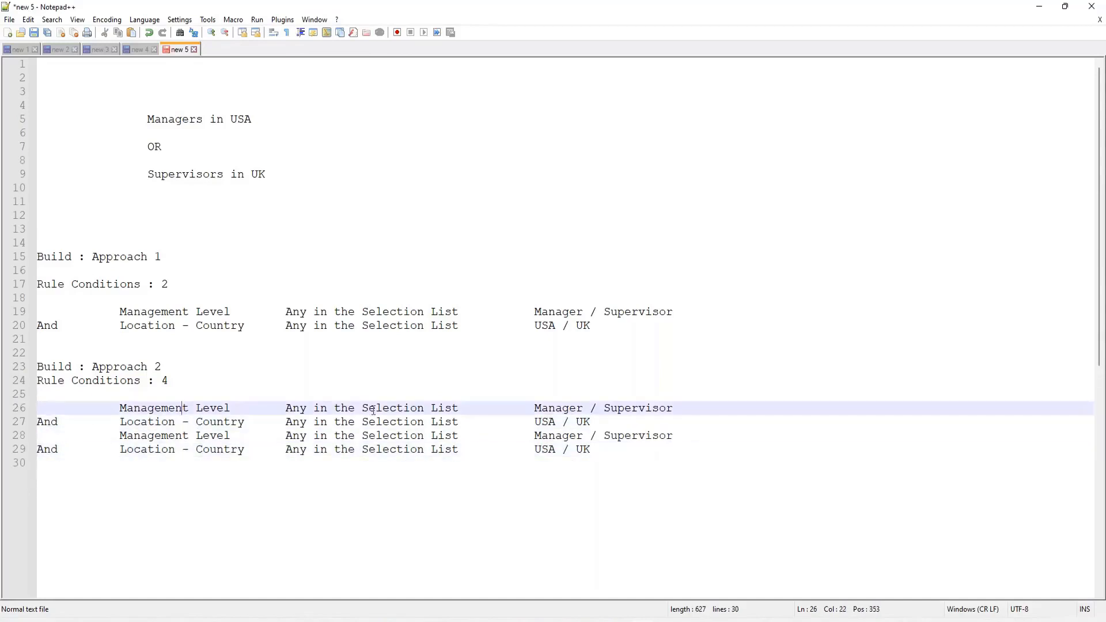
pyautogui.moveTo(587, 410); pyautogui.dragTo(682, 408)
pyautogui.press('Delete')
pyautogui.moveTo(591, 423); pyautogui.dragTo(536, 449)
pyautogui.press('Delete')
pyautogui.press('Delete')
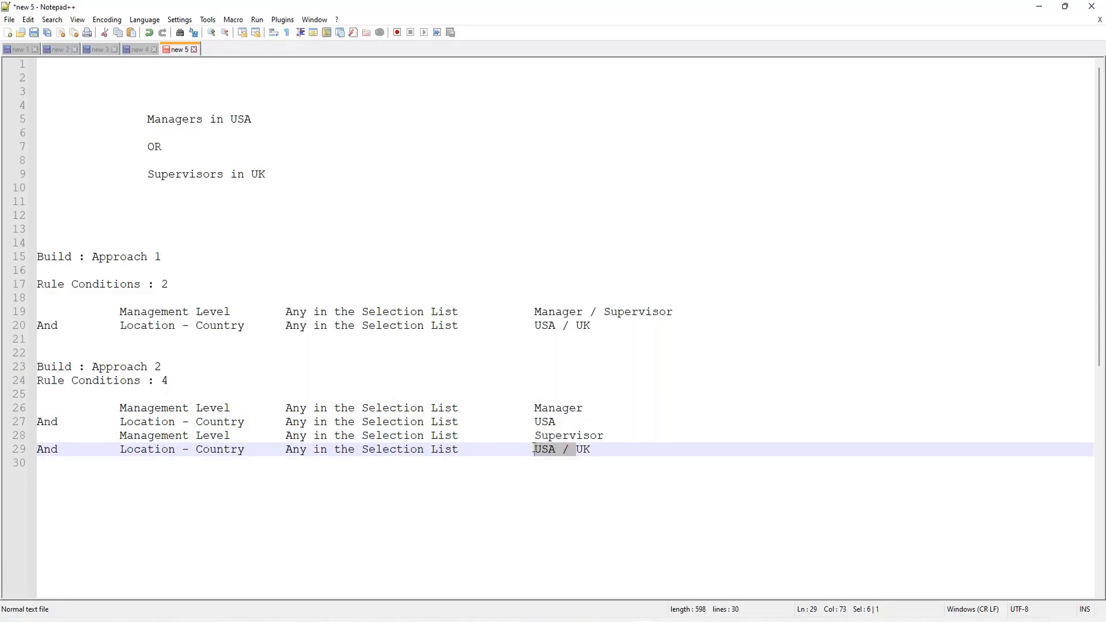
pyautogui.press('Delete')
# - Insert a closing parenthesis after Supervisor and opening parentheses before both Management Level conditions in Approach 2
pyautogui.click(622, 435)
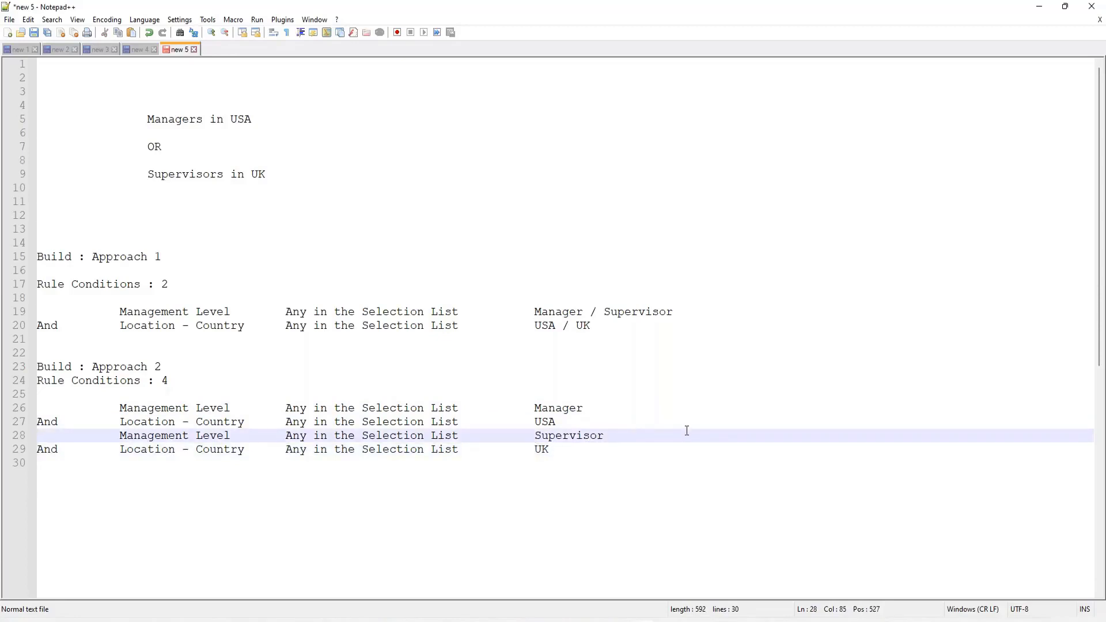
pyautogui.write(')')
pyautogui.click(104, 408)
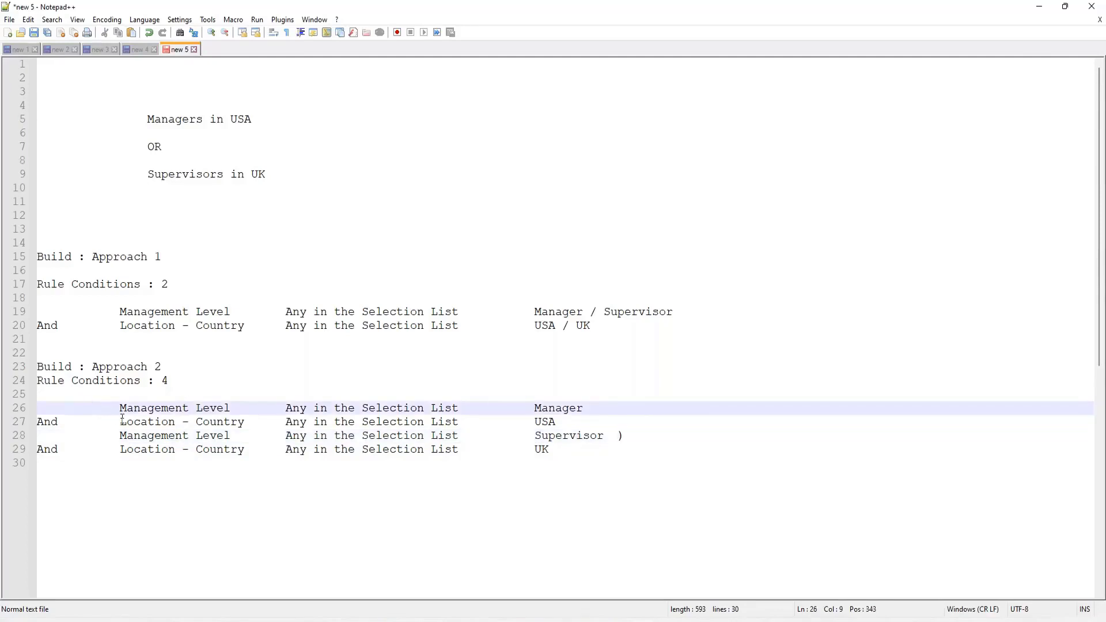
pyautogui.write('(')
pyautogui.click(100, 435)
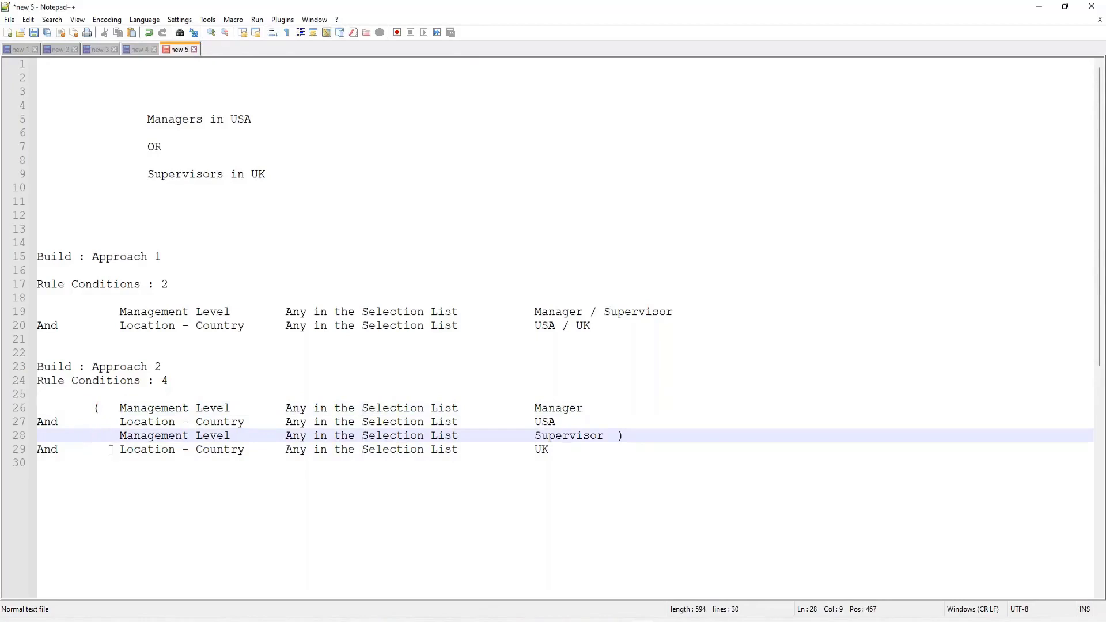
pyautogui.write('(')
# - Add aligned closing parentheses after the UK and USA values in Approach 2, and remove the one after Supervisor
pyautogui.click(626, 451)
pyautogui.press('Tab')
pyautogui.press('Tab')
pyautogui.press('Tab')
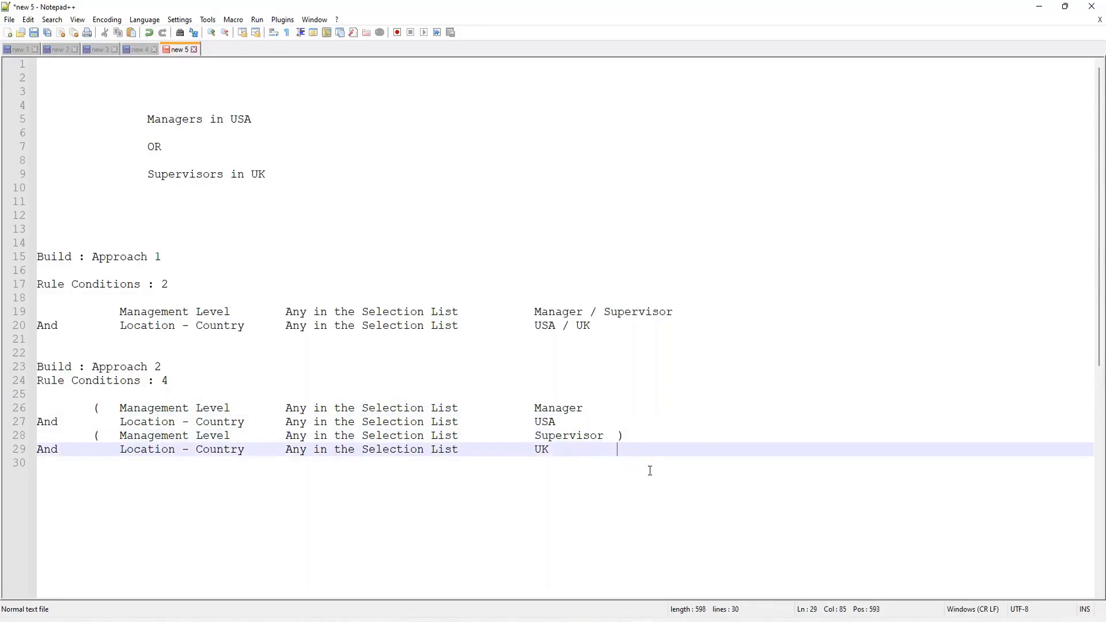
pyautogui.write(')')
pyautogui.click(600, 422)
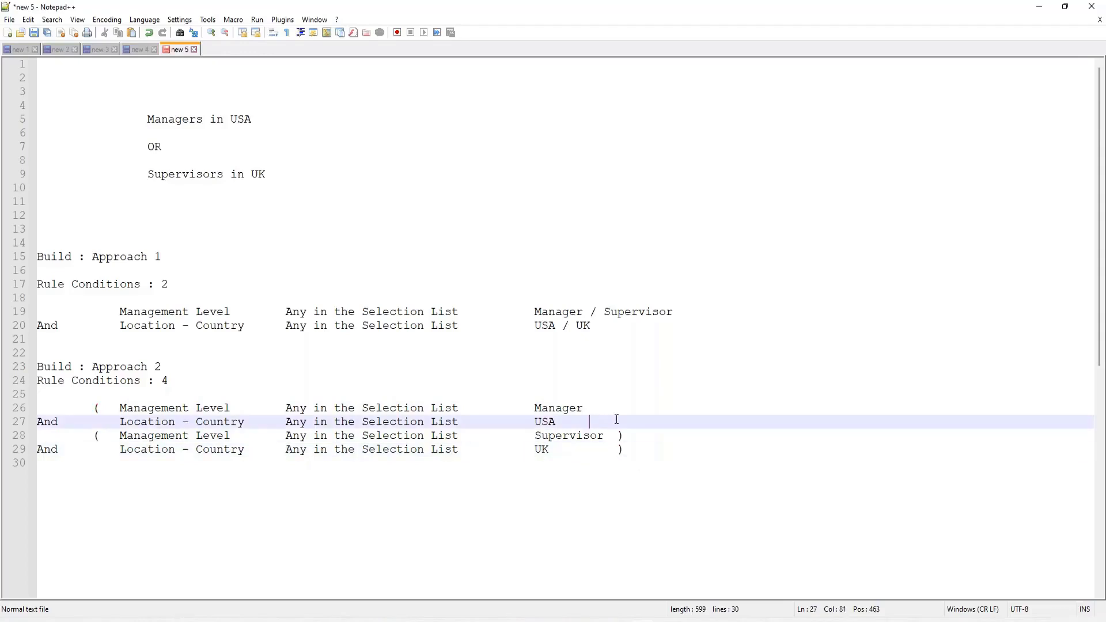
pyautogui.press('Tab')
pyautogui.write(')')
pyautogui.click(629, 435)
pyautogui.press('BackSpace')
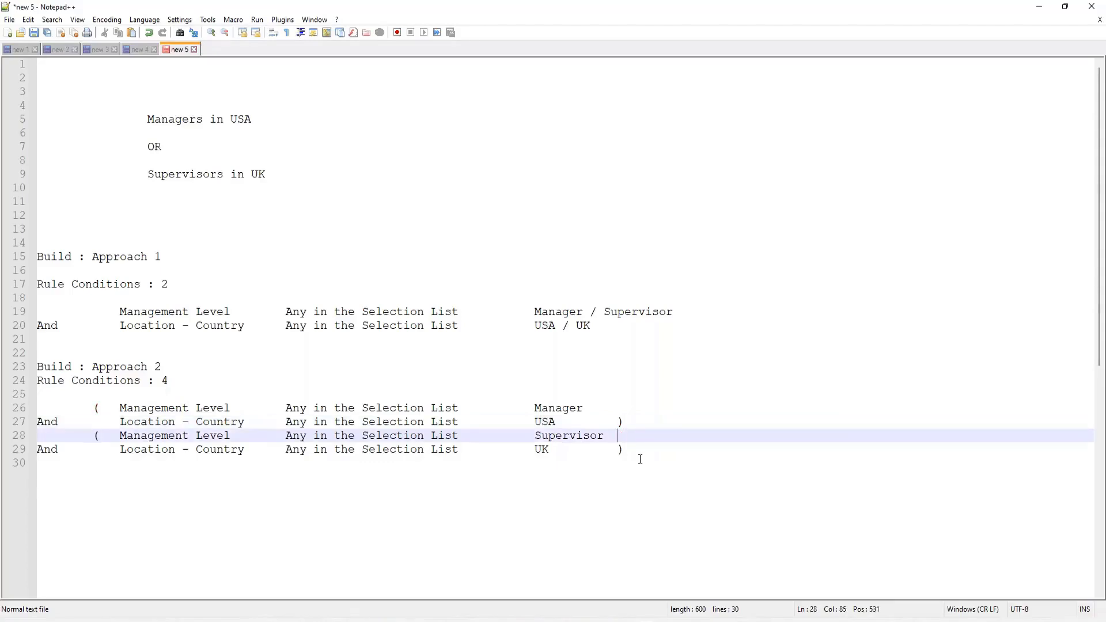
# - Put "OR" before the Supervisor condition group and separate the two Approach 2 groups with a blank line
pyautogui.click(38, 435)
pyautogui.write('OR')
pyautogui.click(147, 465)
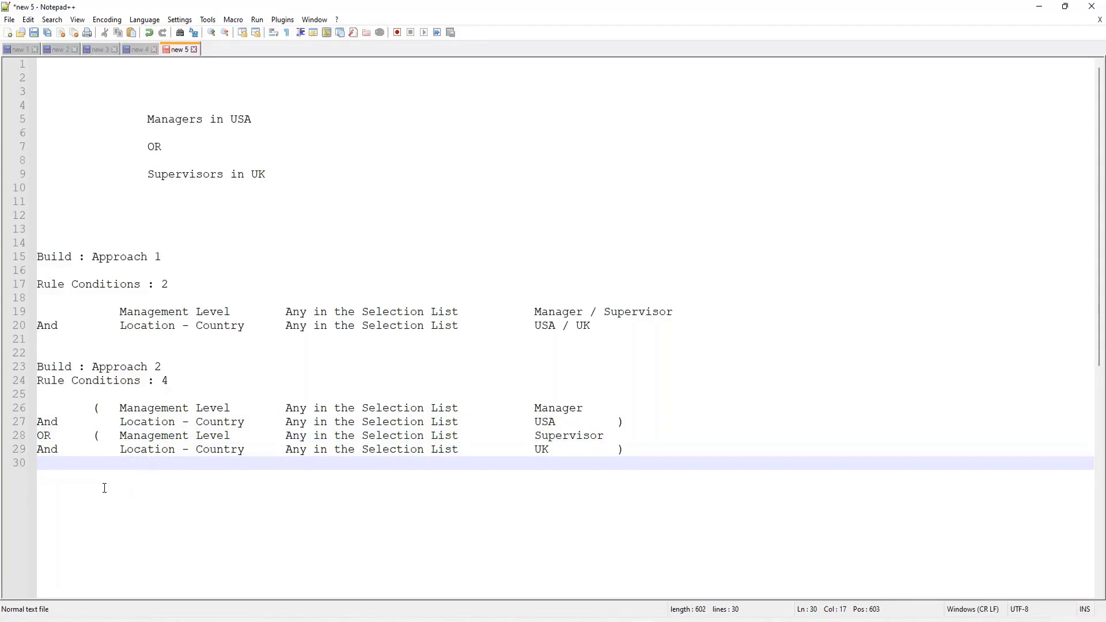
pyautogui.click(644, 427)
pyautogui.press('Return')
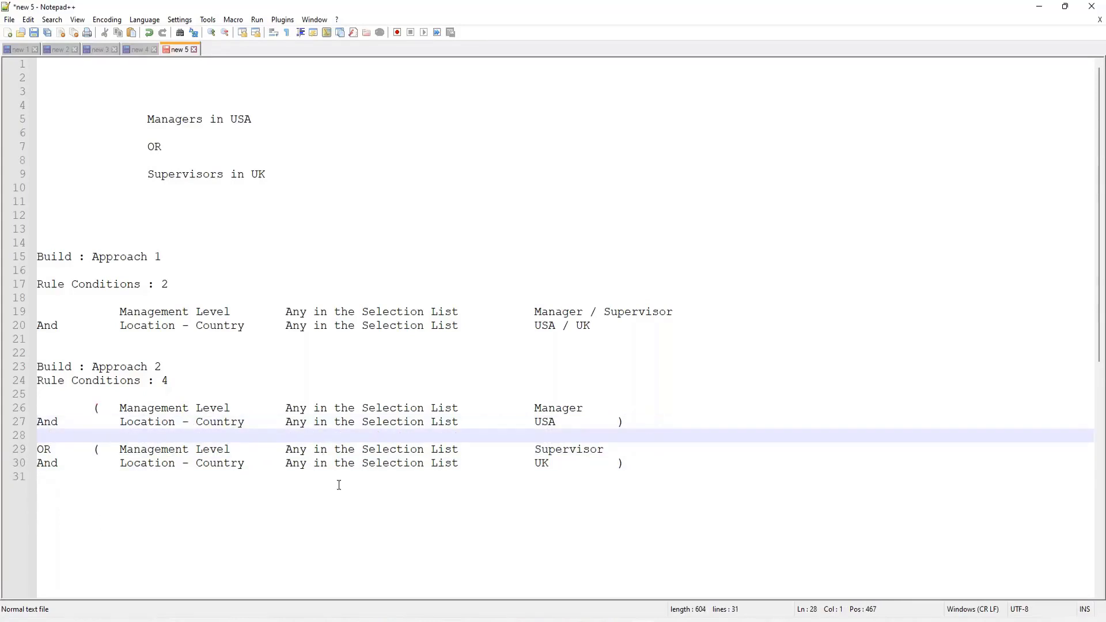
# - Compare the conditions of Approach 1 and Approach 2 with the requirement for managers in USA or supervisors in UK
pyautogui.click(634, 465)
pyautogui.click(356, 503)
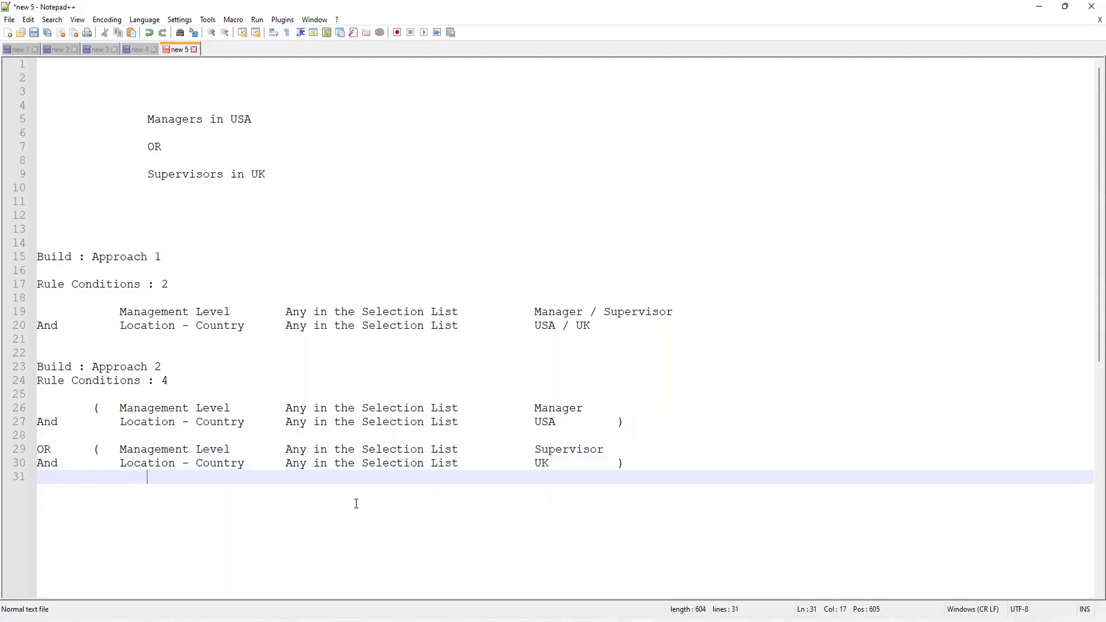
pyautogui.click(163, 260)
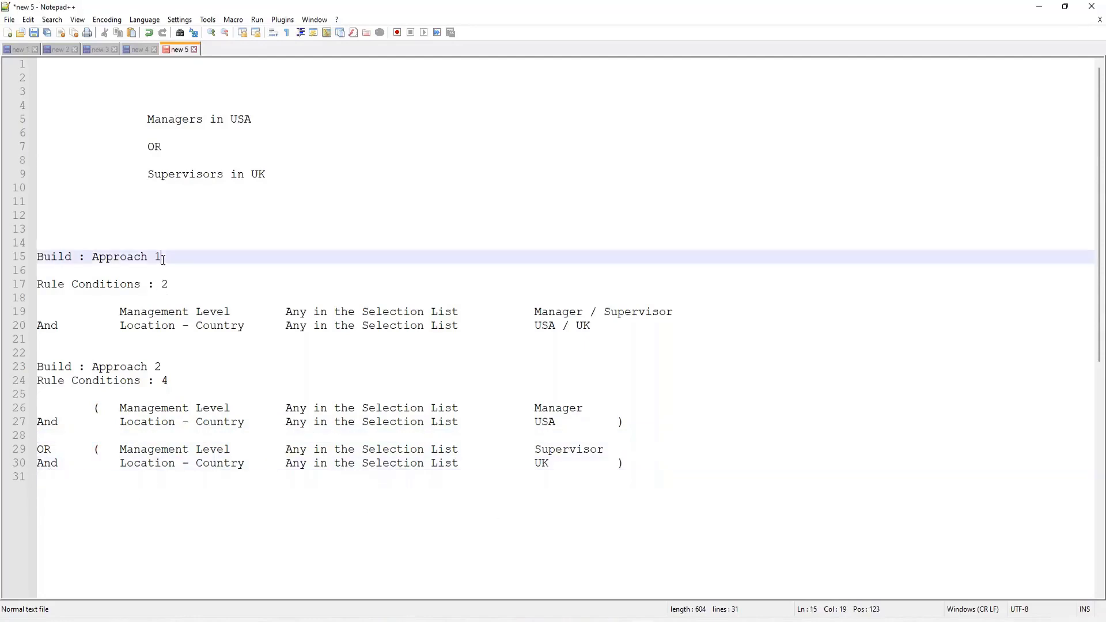
pyautogui.click(172, 368)
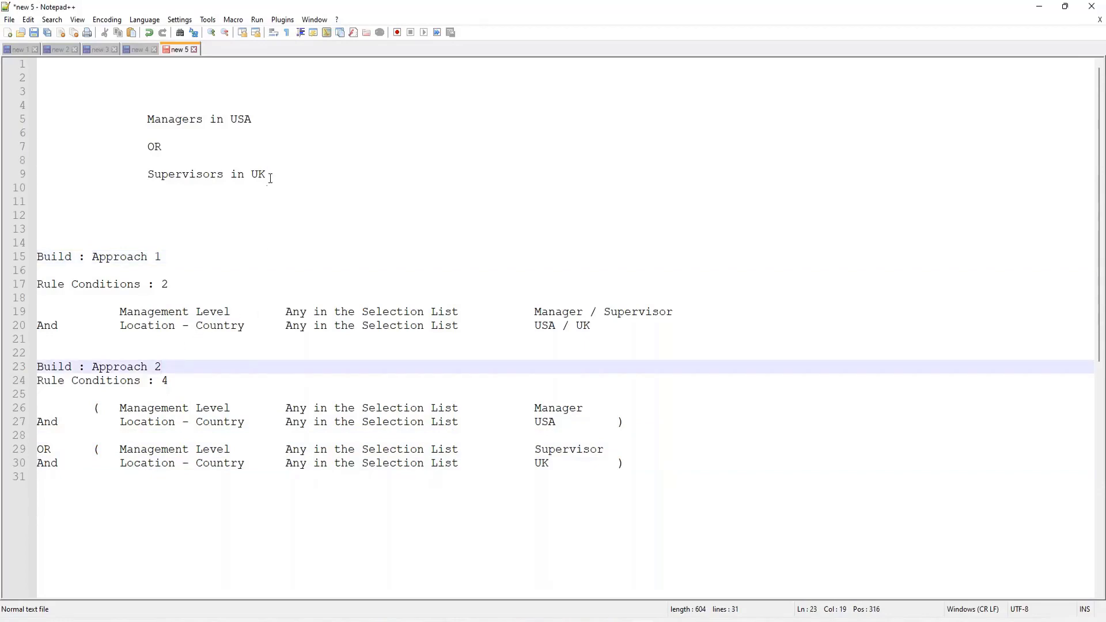
pyautogui.moveTo(270, 176); pyautogui.dragTo(141, 121)
pyautogui.click(252, 135)
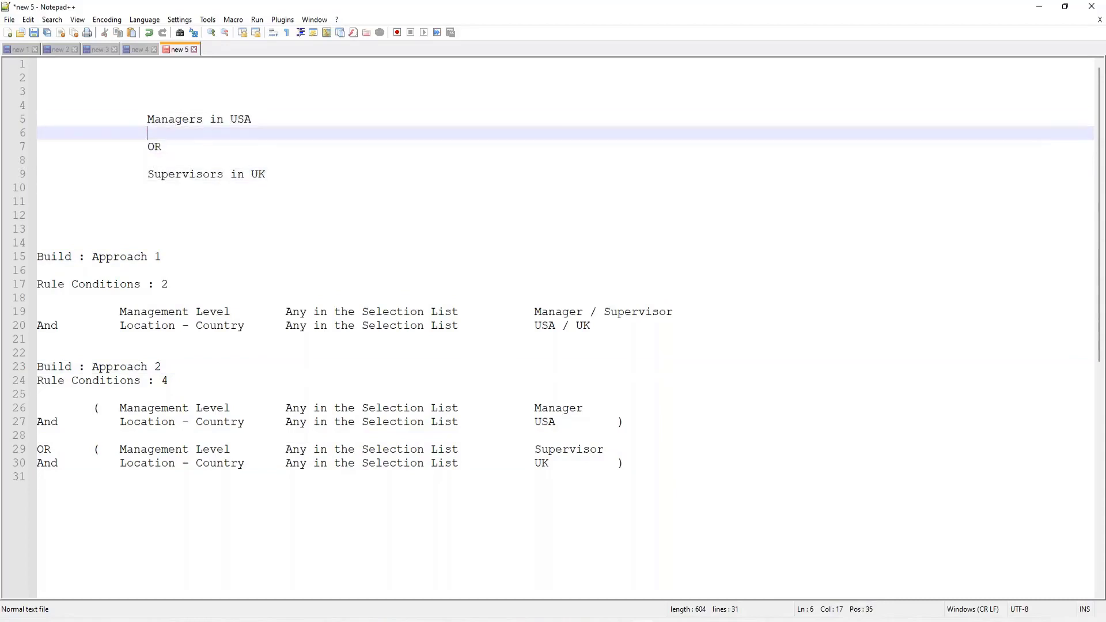
pyautogui.click(273, 174)
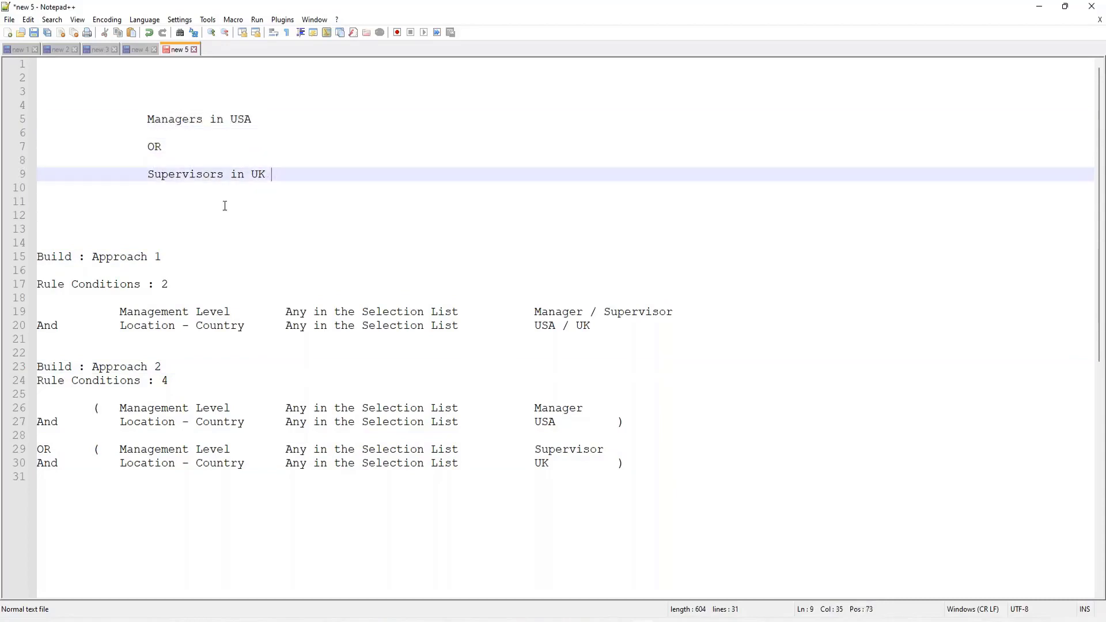
pyautogui.click(223, 206)
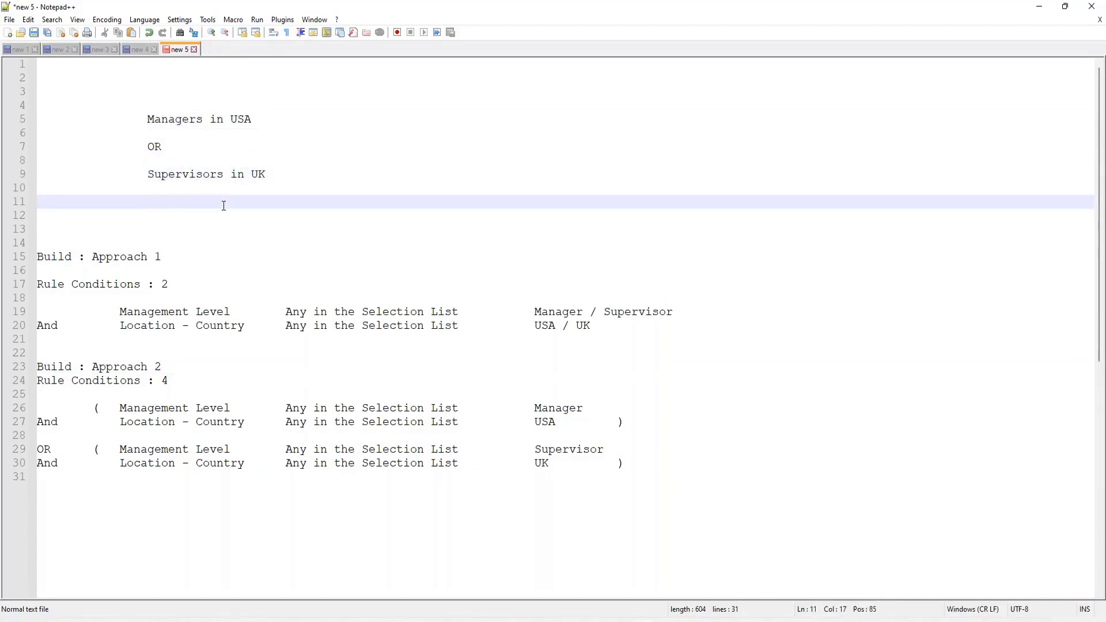
pyautogui.click(167, 368)
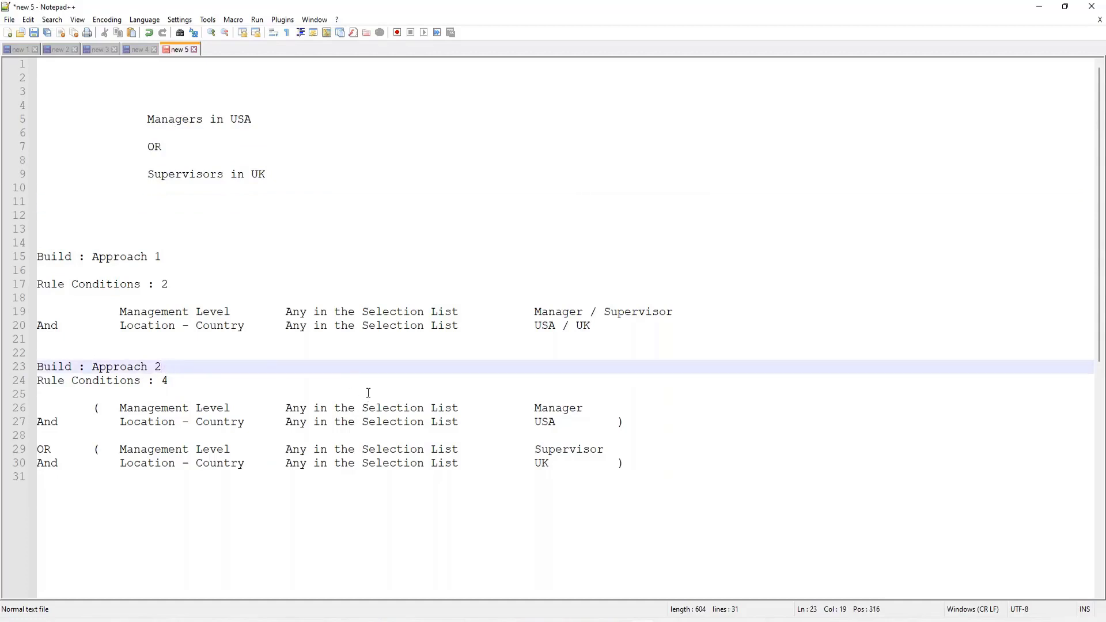
pyautogui.click(340, 326)
pyautogui.click(404, 327)
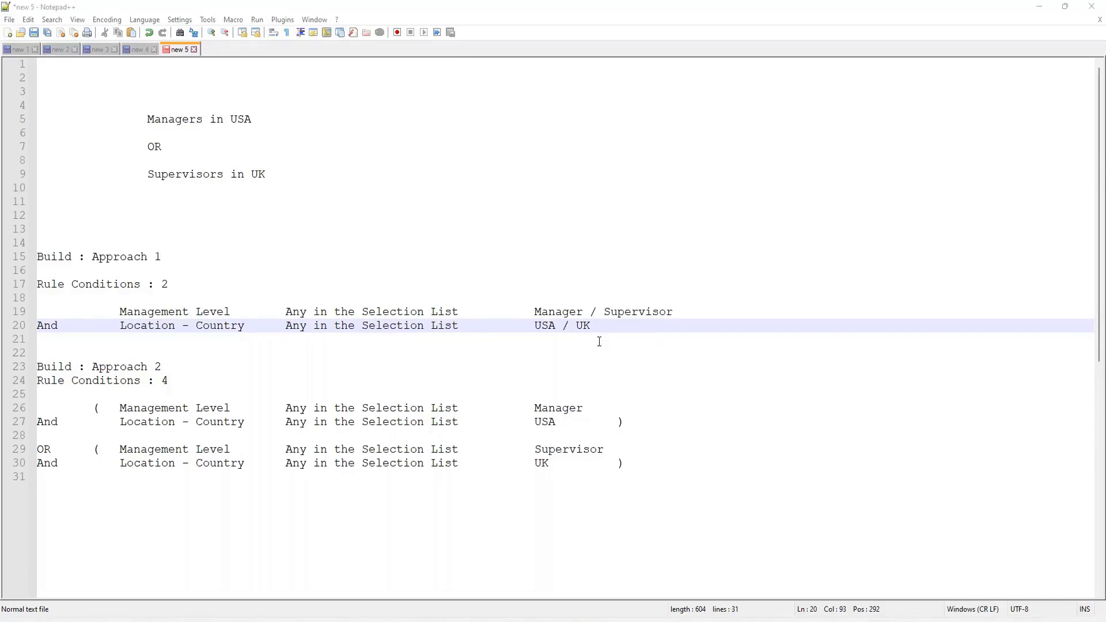
# - Insert blank lines below the requirement and add the line "Managers or Supervisors in UK" above the Approach 1 section
pyautogui.click(185, 203)
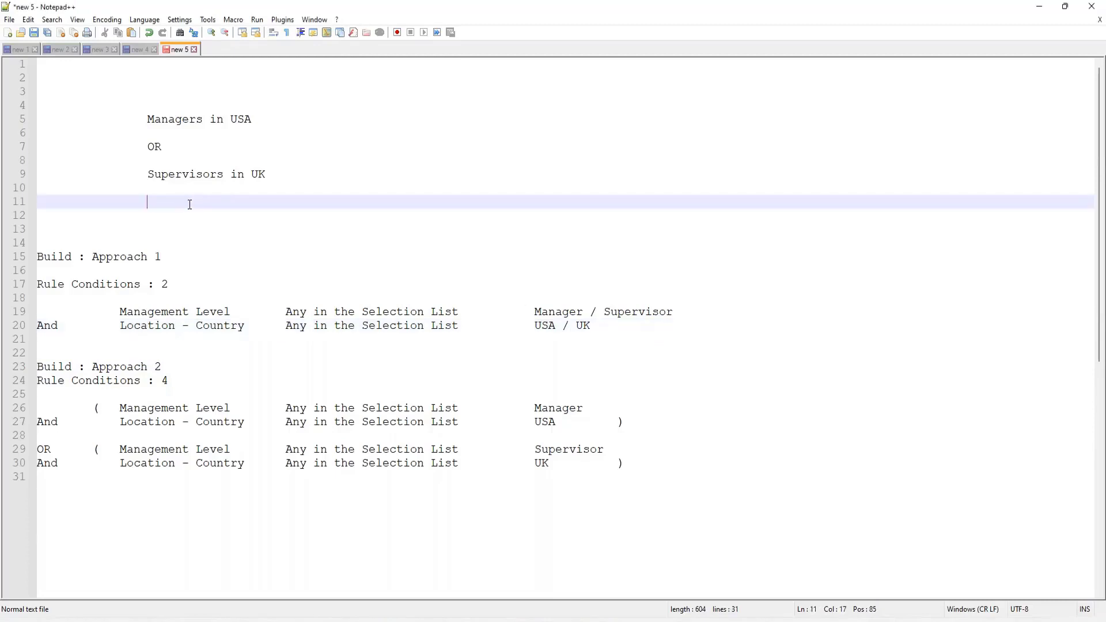
pyautogui.press('Return')
pyautogui.press('Return')
pyautogui.press('Return')
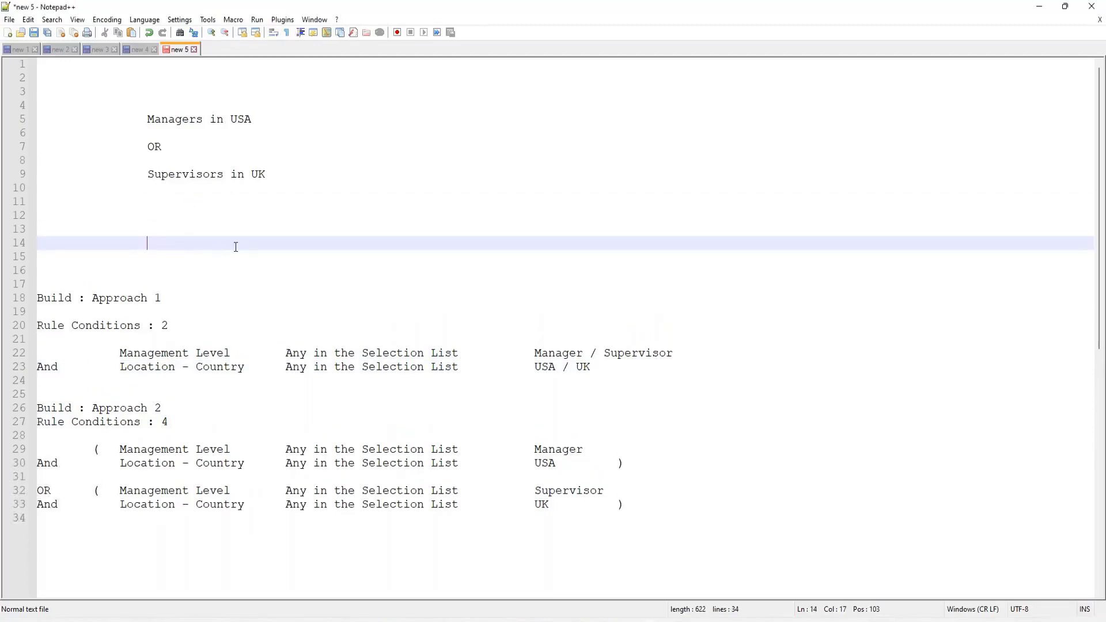
pyautogui.write('Managers or Supervisor')
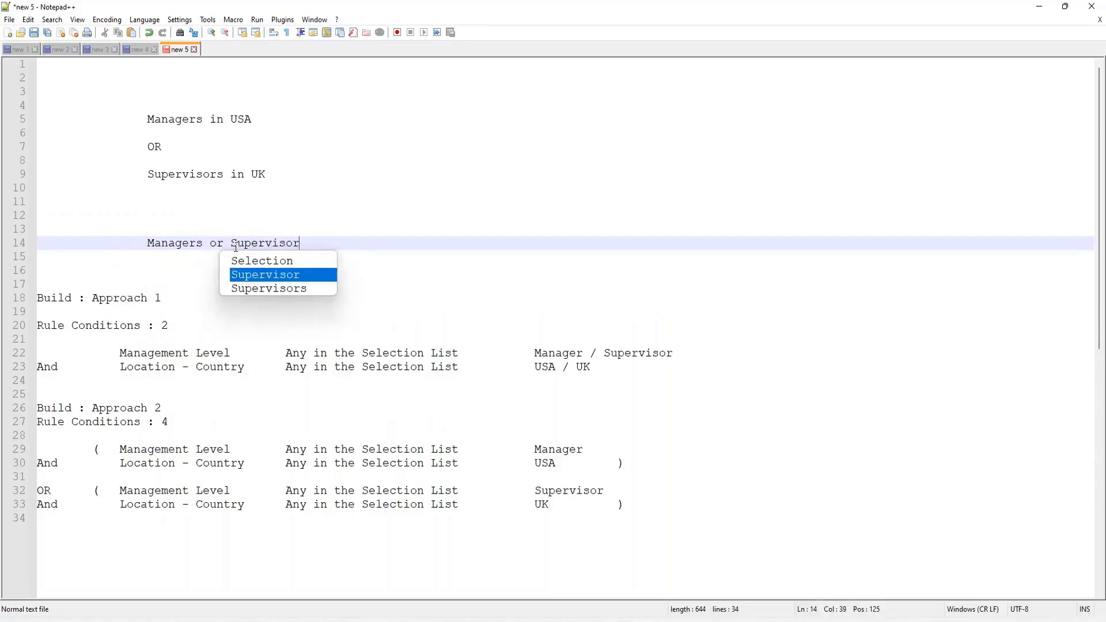
pyautogui.write('s in UK')
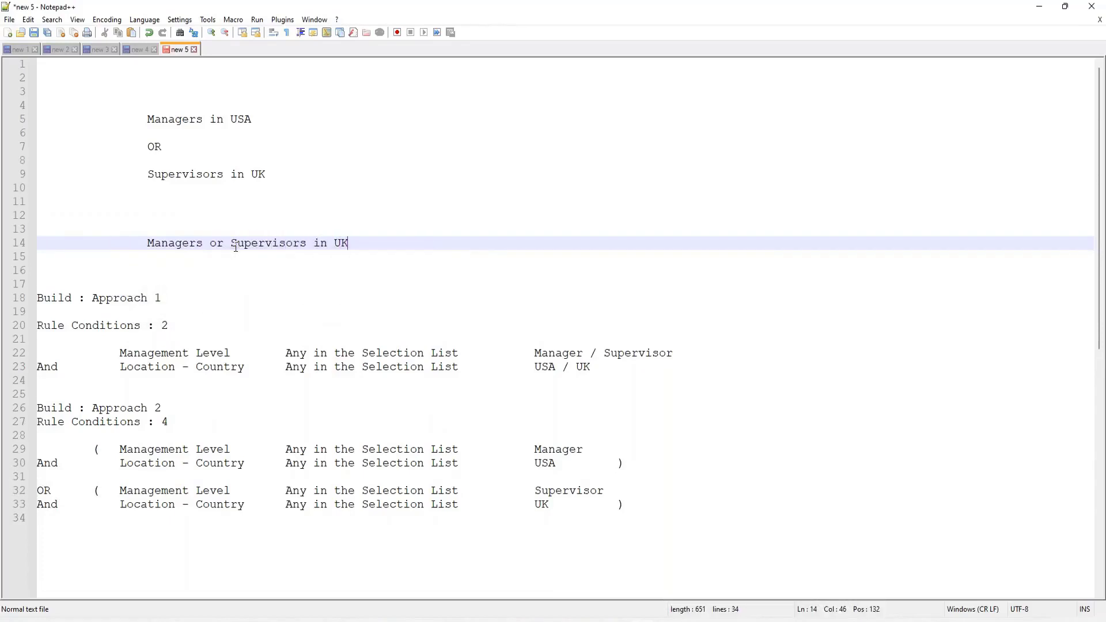
# - Add a second line reading "Managers or Supervisors in USA" directly under the "Managers or Supervisors in UK" line
pyautogui.press('Return')
pyautogui.write('Man')
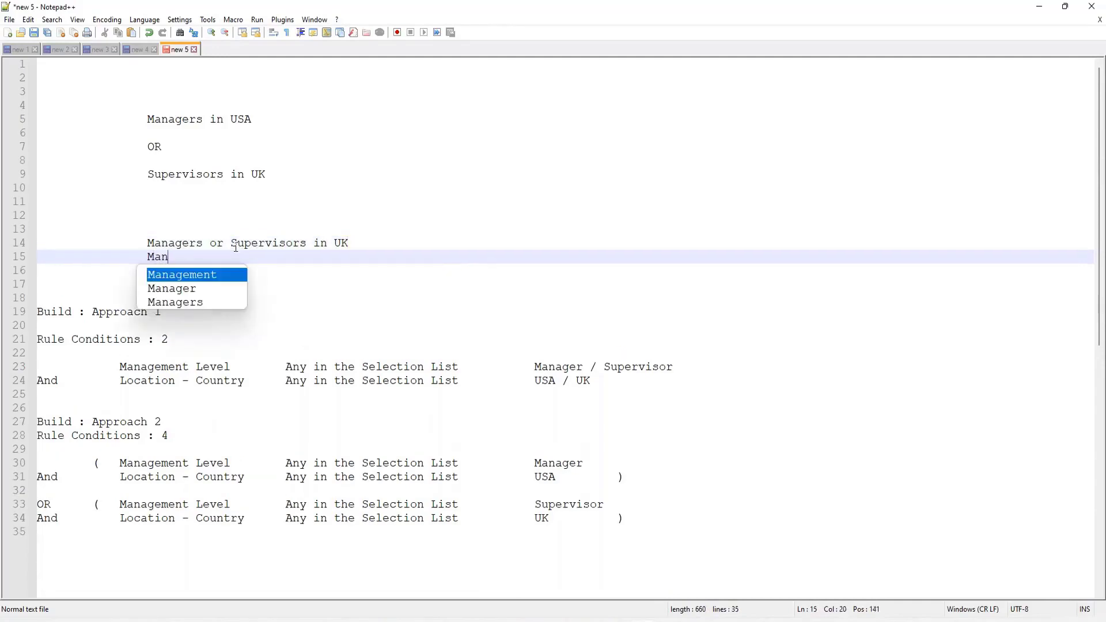
pyautogui.click(274, 242)
pyautogui.moveTo(347, 241); pyautogui.dragTo(141, 256)
pyautogui.write('Managers or Supervisors in UK')
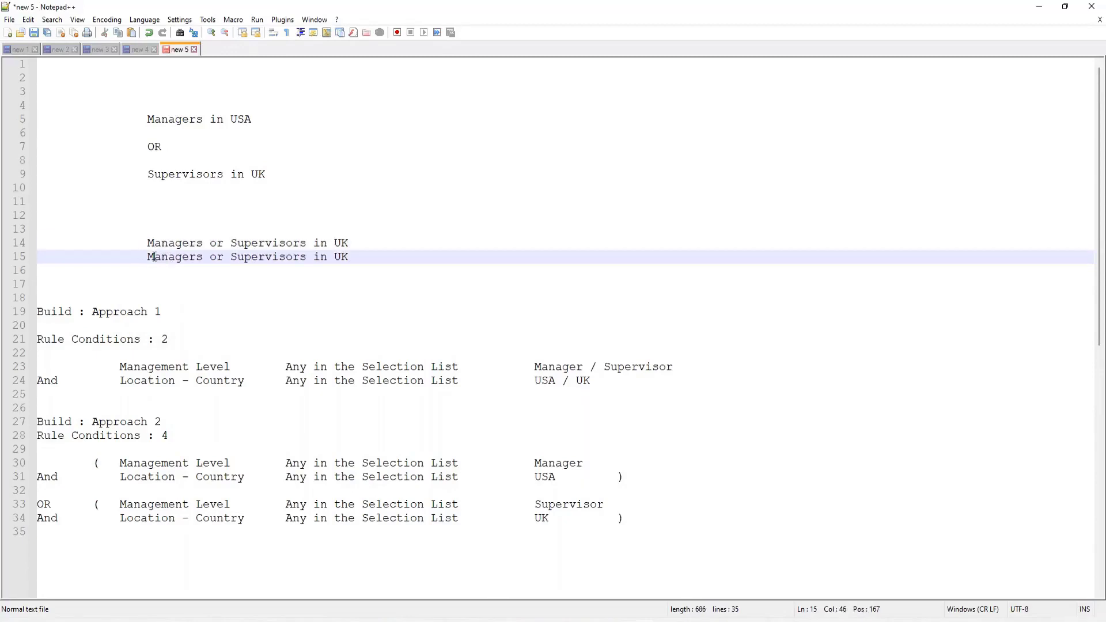
pyautogui.press('BackSpace')
pyautogui.write('SA')
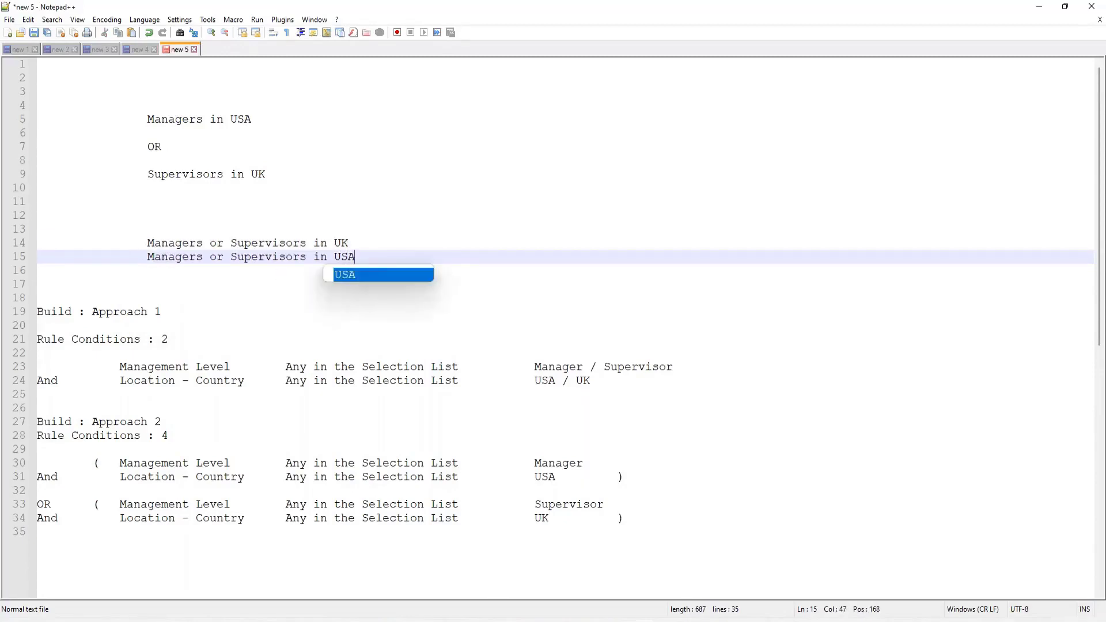
pyautogui.click(369, 254)
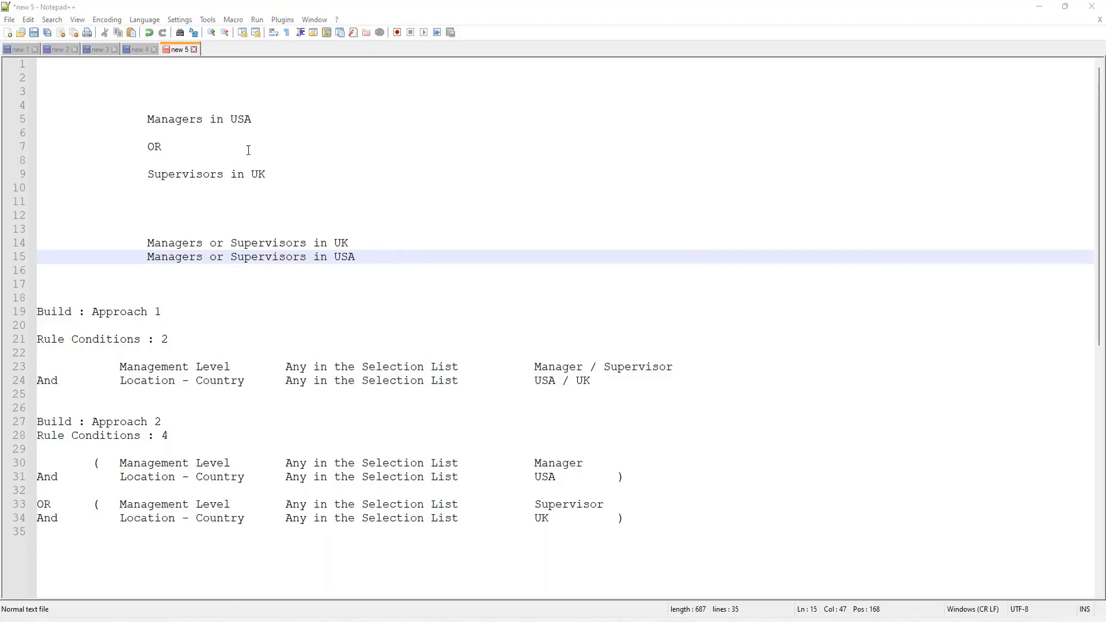
# - Review the "Managers in USA OR Supervisors in UK" requirement against the two-condition Approach 1 and the four-condition Approach 2
pyautogui.click(255, 120)
pyautogui.moveTo(255, 120); pyautogui.dragTo(145, 119)
pyautogui.click(173, 148)
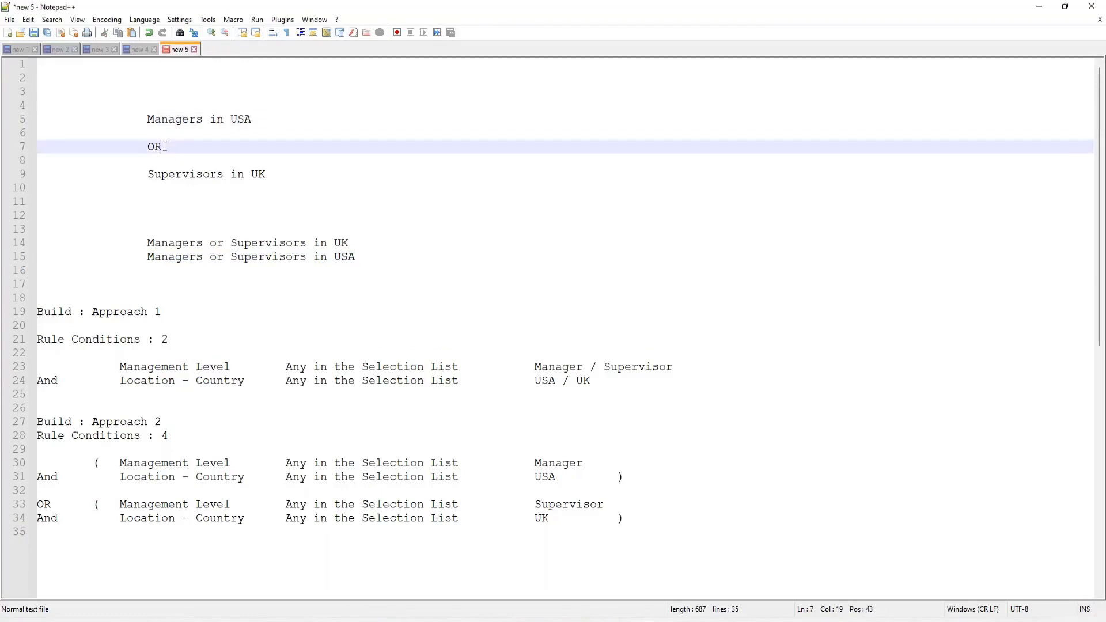
pyautogui.moveTo(269, 176); pyautogui.dragTo(146, 177)
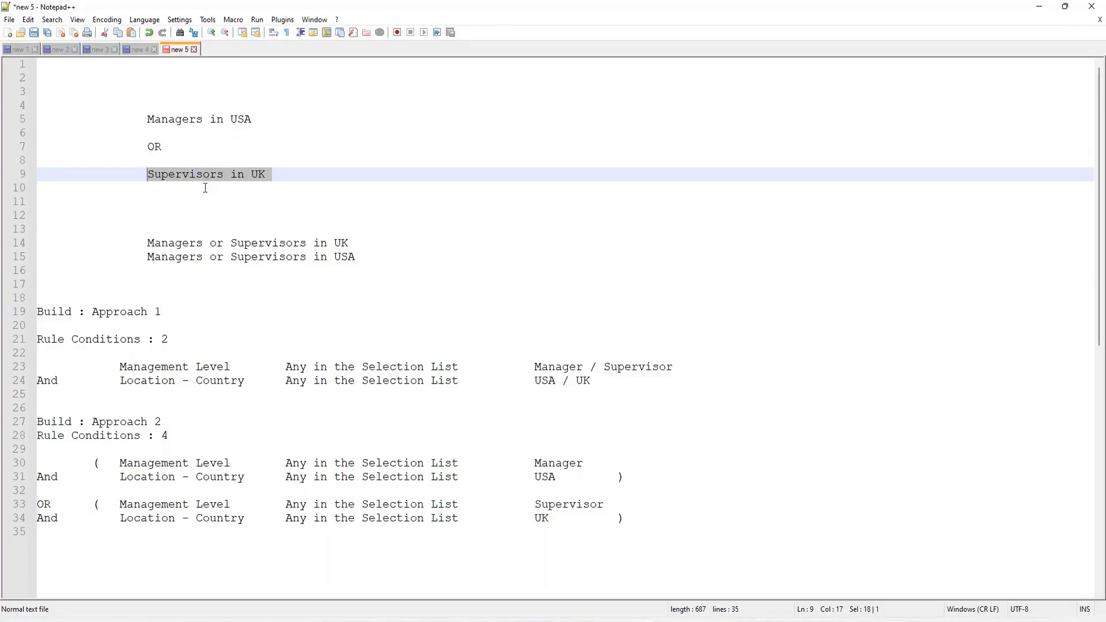
pyautogui.click(196, 313)
pyautogui.moveTo(607, 389); pyautogui.dragTo(35, 334)
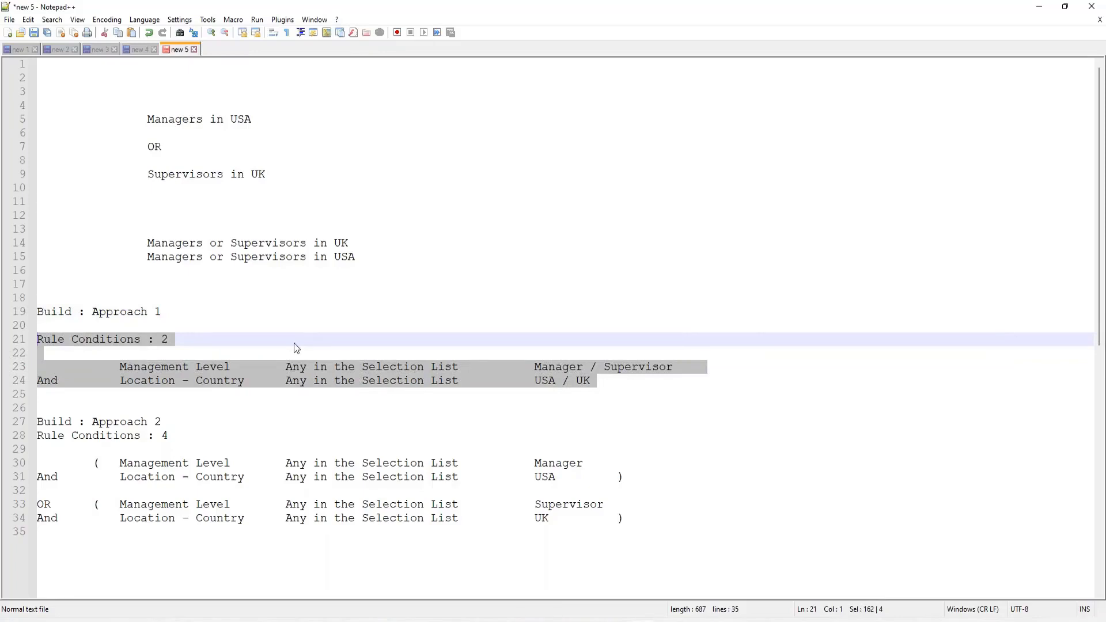
pyautogui.click(224, 397)
pyautogui.click(224, 477)
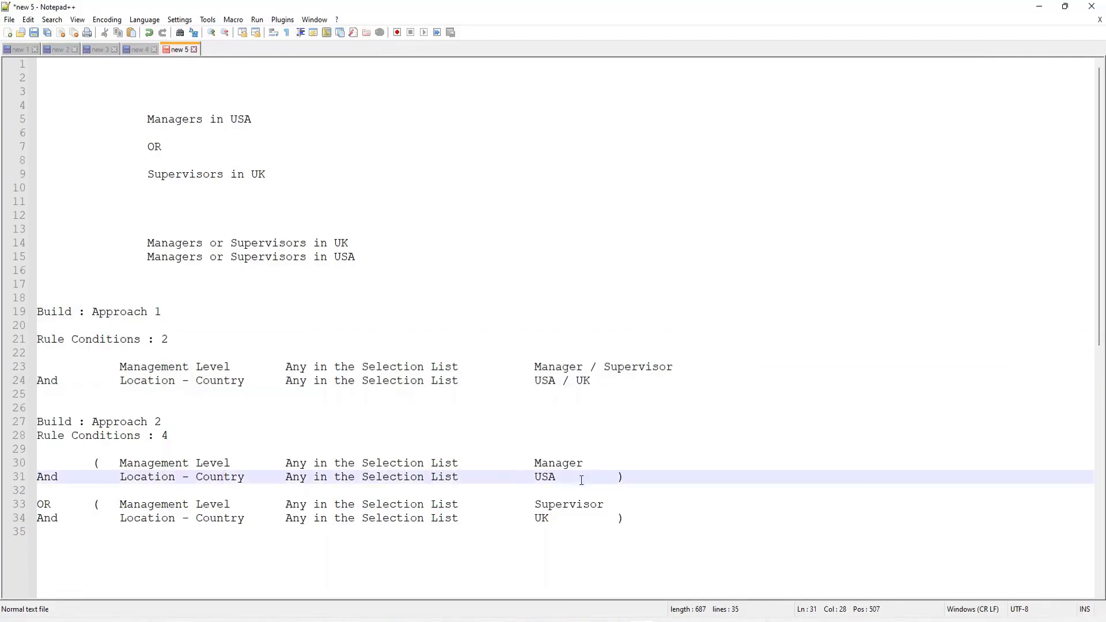
pyautogui.click(672, 478)
pyautogui.click(637, 519)
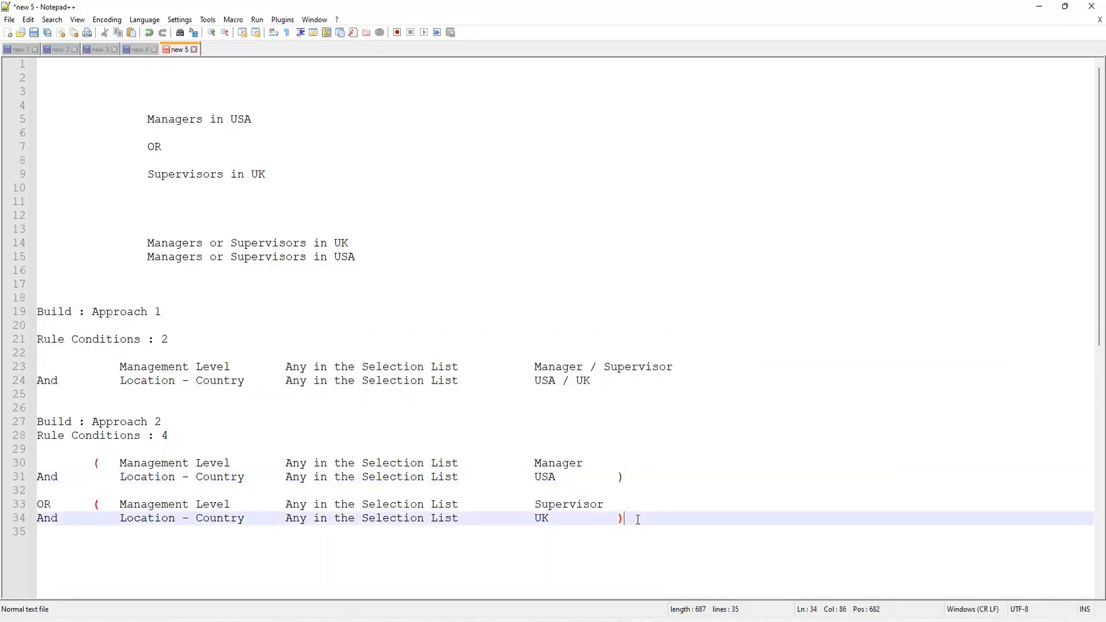
# - Examine the parentheses enclosing the Manager and USA conditions of Approach 2 and check them against the requirement's OR
pyautogui.click(248, 423)
pyautogui.scroll(-2, 253, 380)
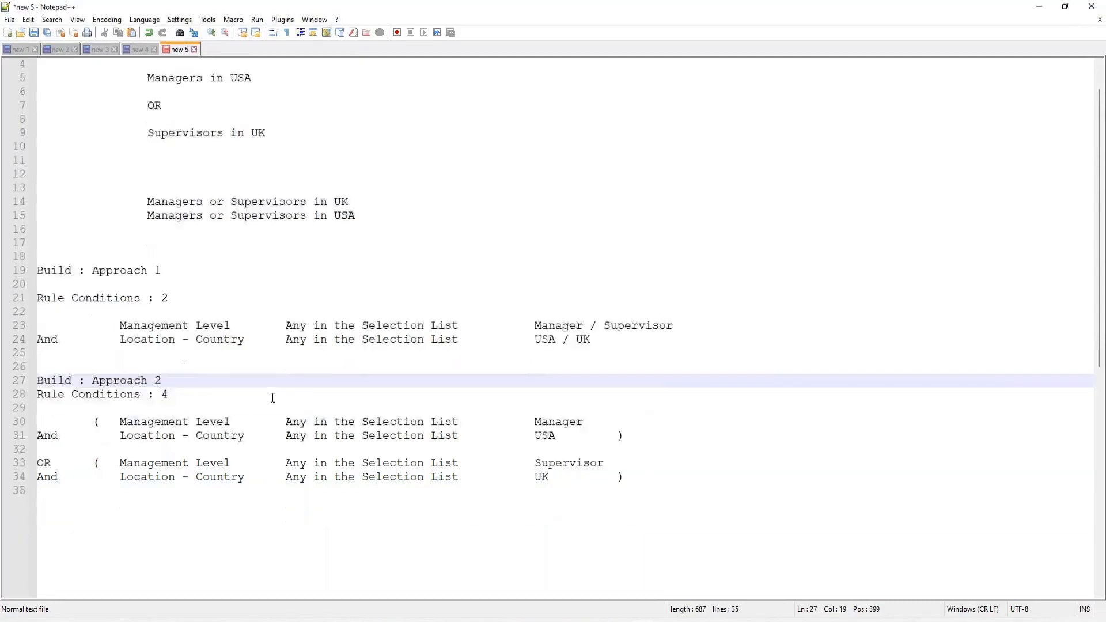
pyautogui.scroll(-1, 233, 327)
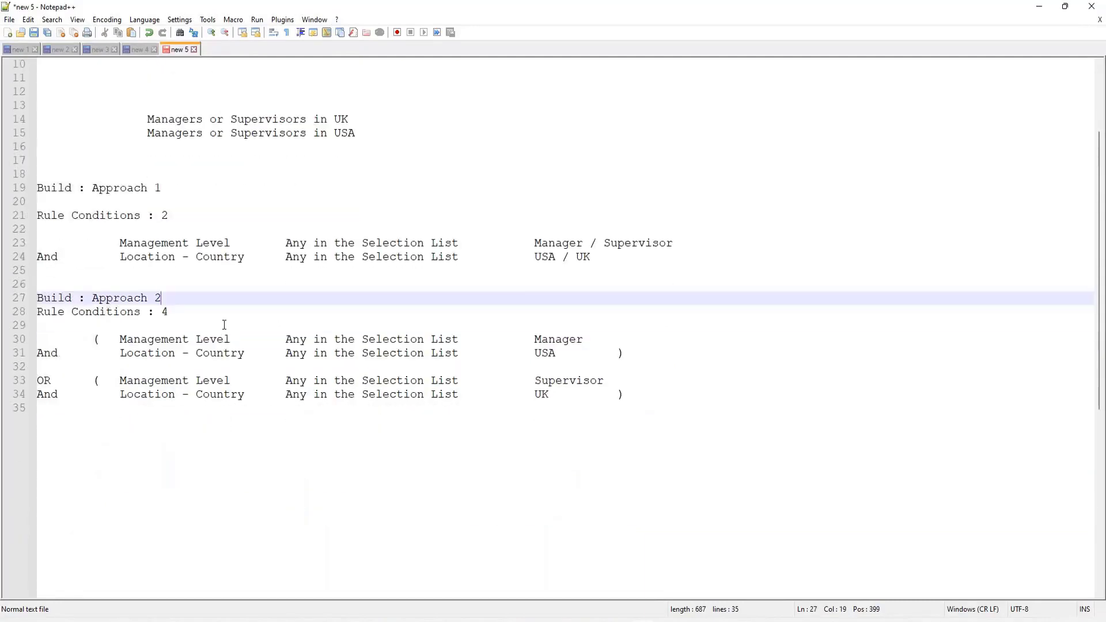
pyautogui.moveTo(92, 340); pyautogui.dragTo(100, 340)
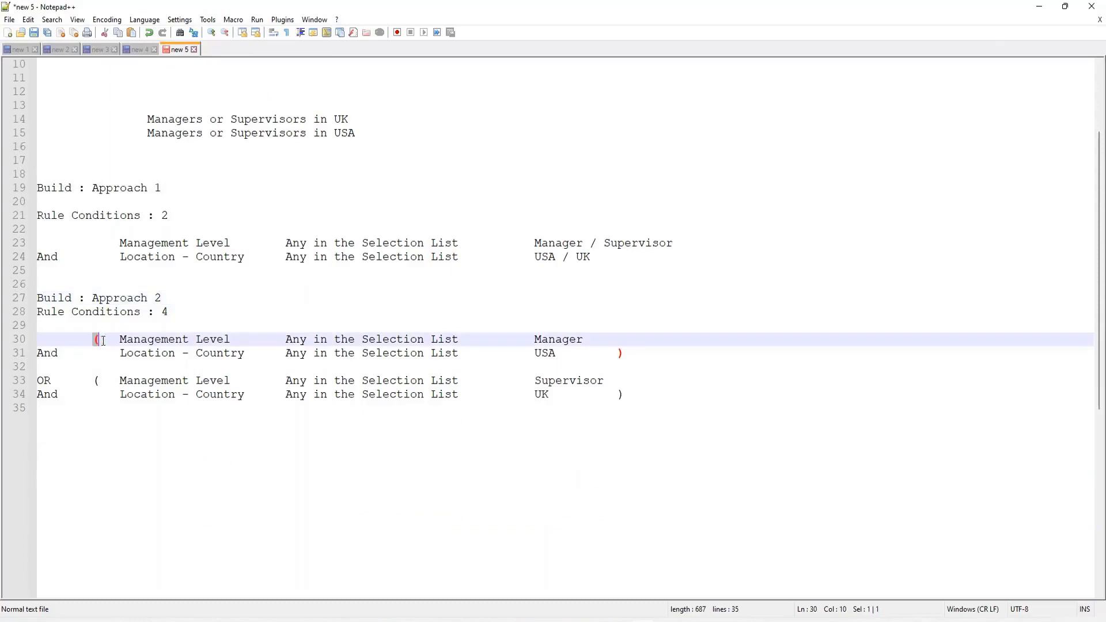
pyautogui.click(628, 353)
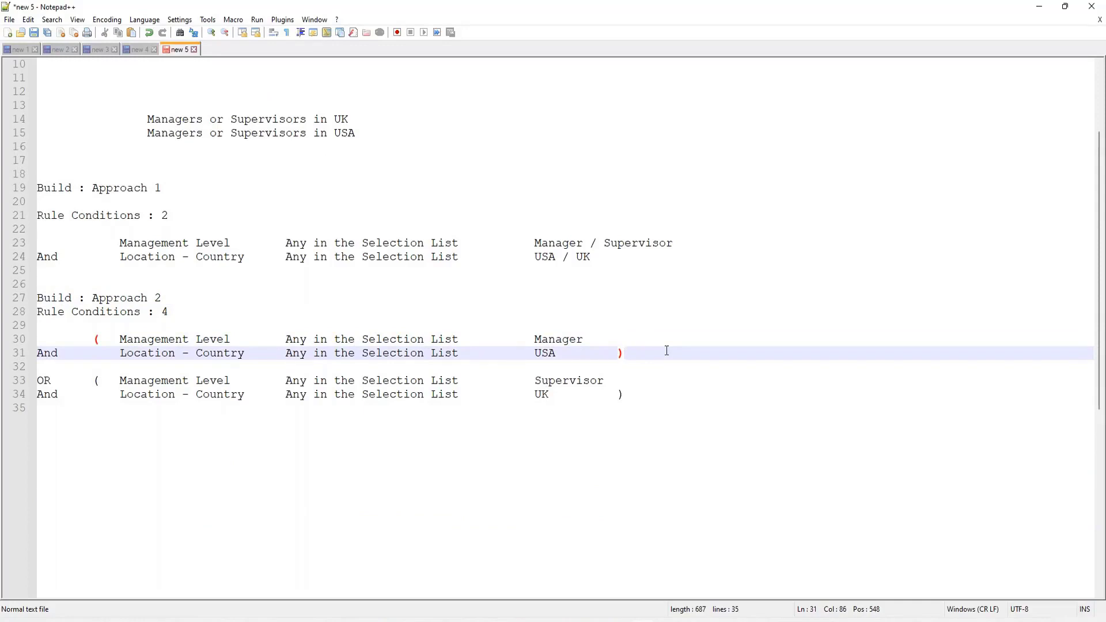
pyautogui.scroll(3, 155, 136)
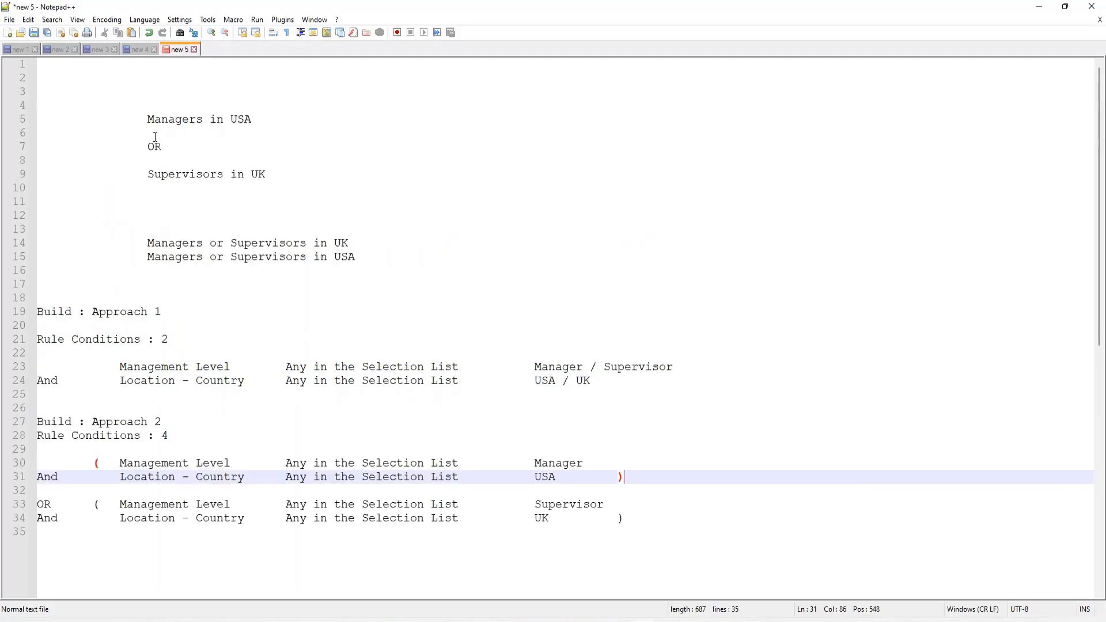
pyautogui.click(233, 205)
# - Insert blank lines below the Approach 2 conditions and add the example expression "2 + 2 - 2" there
pyautogui.scroll(-2, 699, 463)
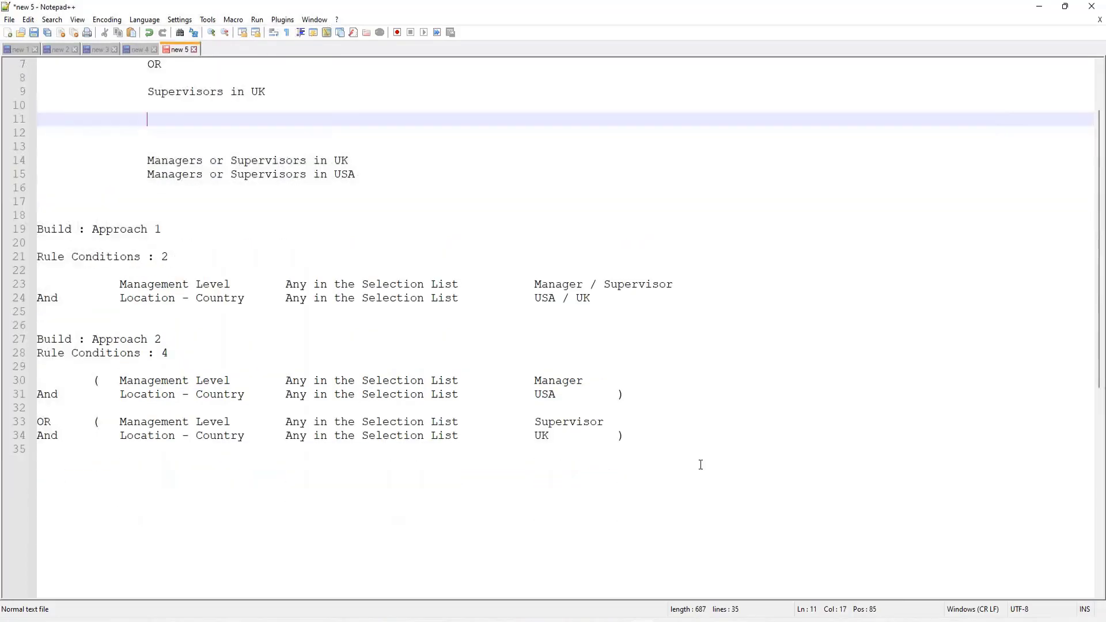
pyautogui.click(672, 443)
pyautogui.press('Return')
pyautogui.press('Return')
pyautogui.press('Return')
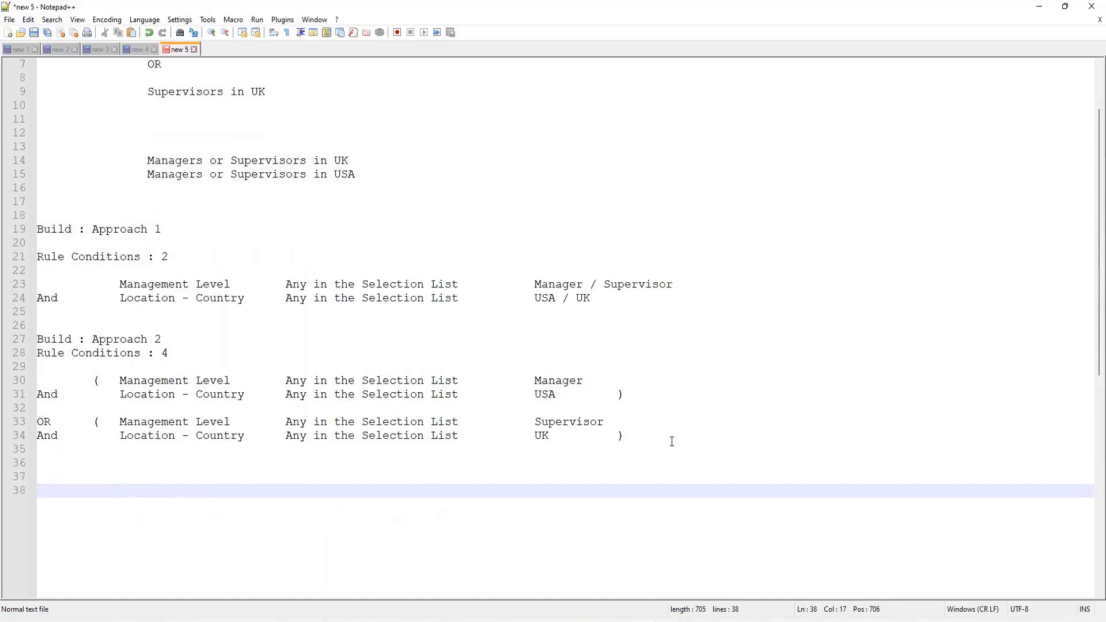
pyautogui.write('2 + 2 - 2')
pyautogui.press('Tab')
pyautogui.press('Tab')
pyautogui.press('Return')
pyautogui.press('Return')
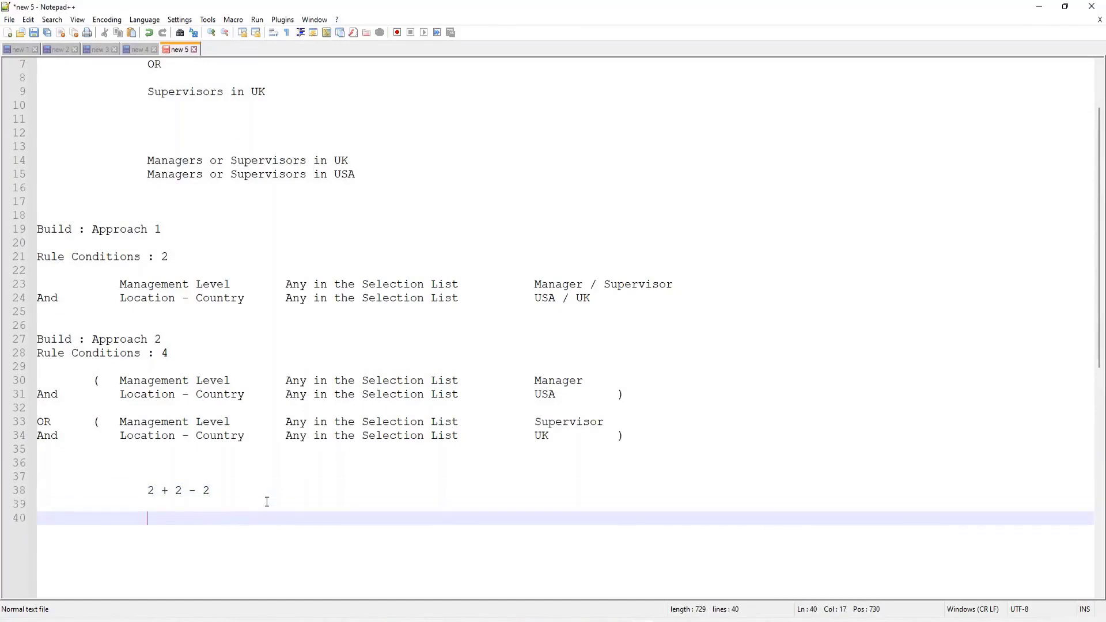
# - Add a second example expression, "(2 + 2) - 2", below the "2 + 2 - 2" line
pyautogui.write('(2+2) - 2')
pyautogui.click(161, 518)
pyautogui.click(176, 518)
pyautogui.click(147, 491)
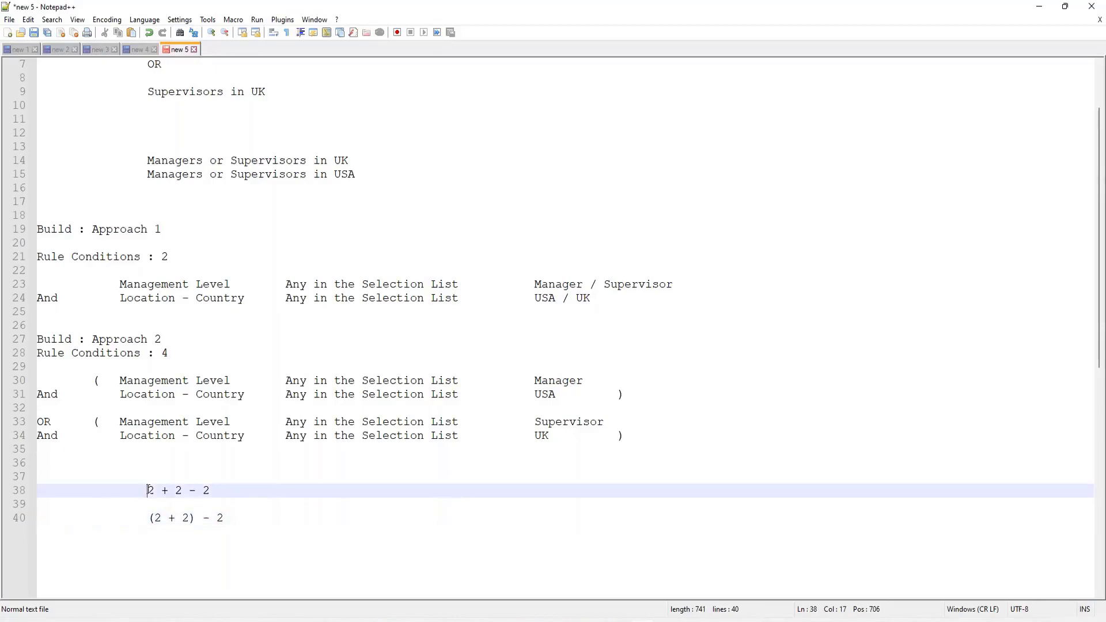
pyautogui.click(262, 515)
# - Replace the operators in the first example expression so it reads "2 x 2 + 2"
pyautogui.click(164, 491)
pyautogui.click(195, 490)
pyautogui.click(261, 491)
pyautogui.doubleClick(166, 491)
pyautogui.write('x')
pyautogui.doubleClick(192, 490)
pyautogui.write('+')
pyautogui.click(171, 517)
pyautogui.doubleClick(171, 518)
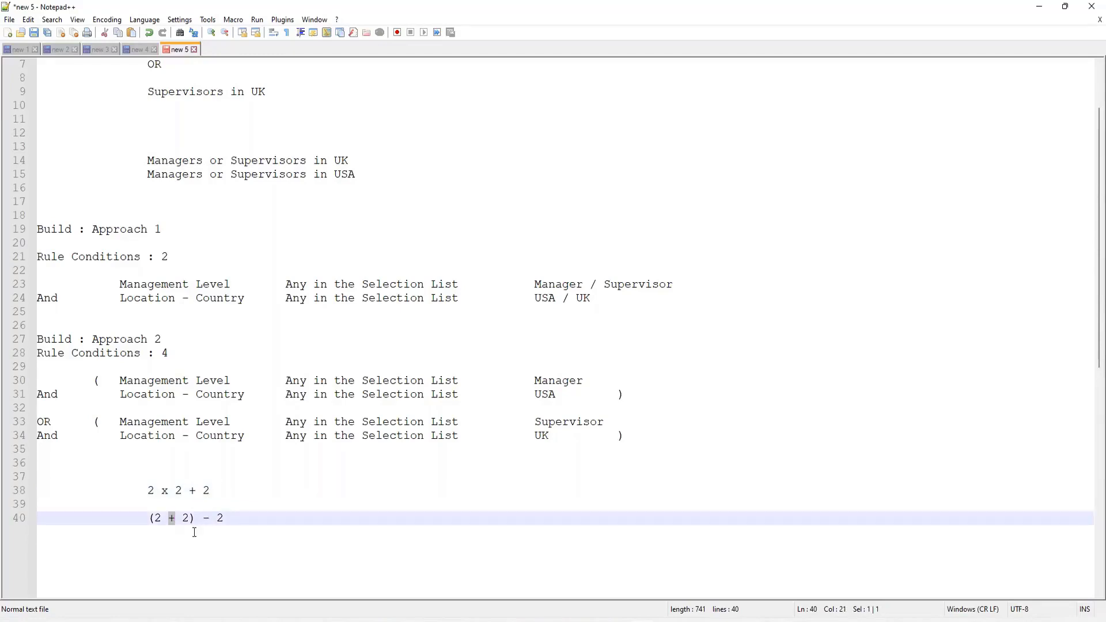
# - Change the first two numbers of the "2 x 2 + 2" expression to 8 and 7
pyautogui.doubleClick(164, 490)
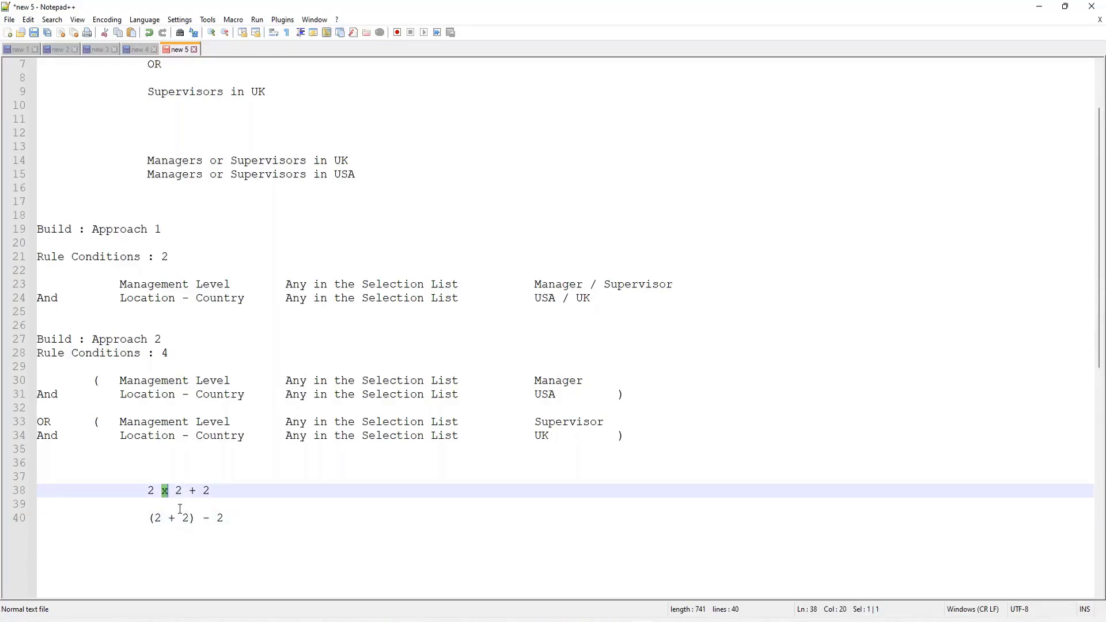
pyautogui.press('Left')
pyautogui.press('Left')
pyautogui.hotkey('shift', 'Left')
pyautogui.write('8')
pyautogui.hotkey('shift', 'Right')
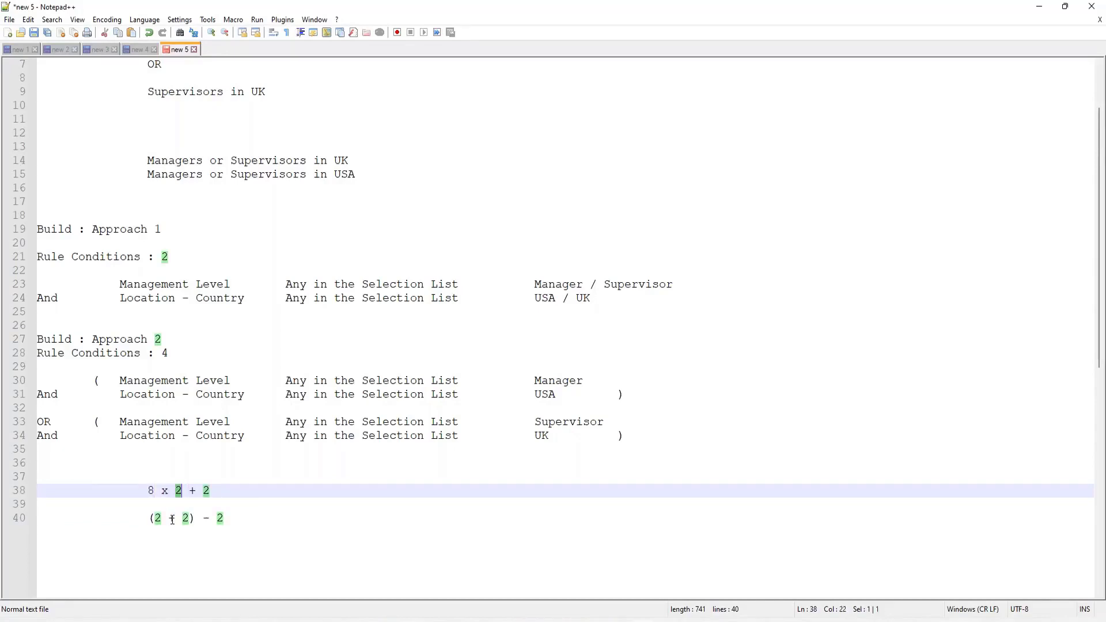
pyautogui.write('7')
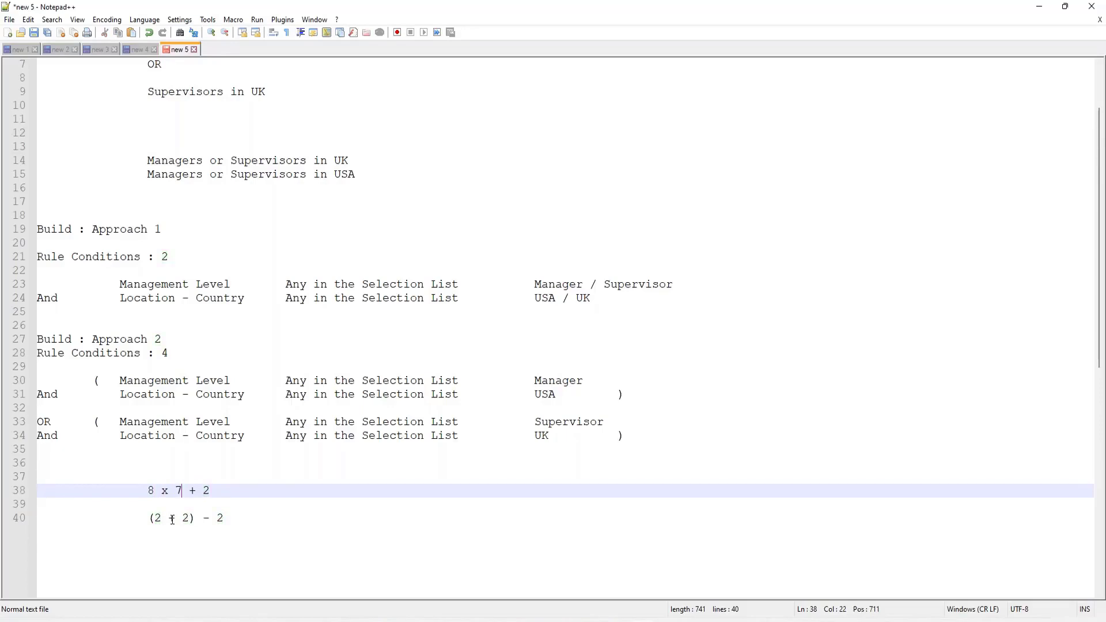
# - Change the plus sign in the first expression to a minus and its last number to 10
pyautogui.hotkey('shift', 'Left')
pyautogui.write('-')
pyautogui.hotkey('shift', 'Right')
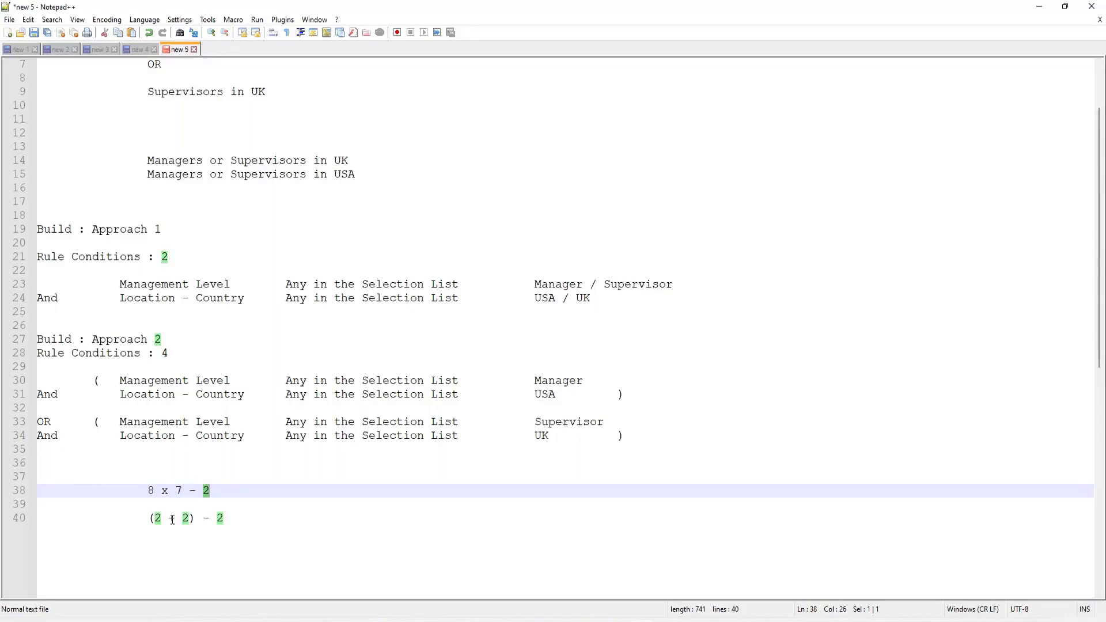
pyautogui.write('10')
pyautogui.click(229, 491)
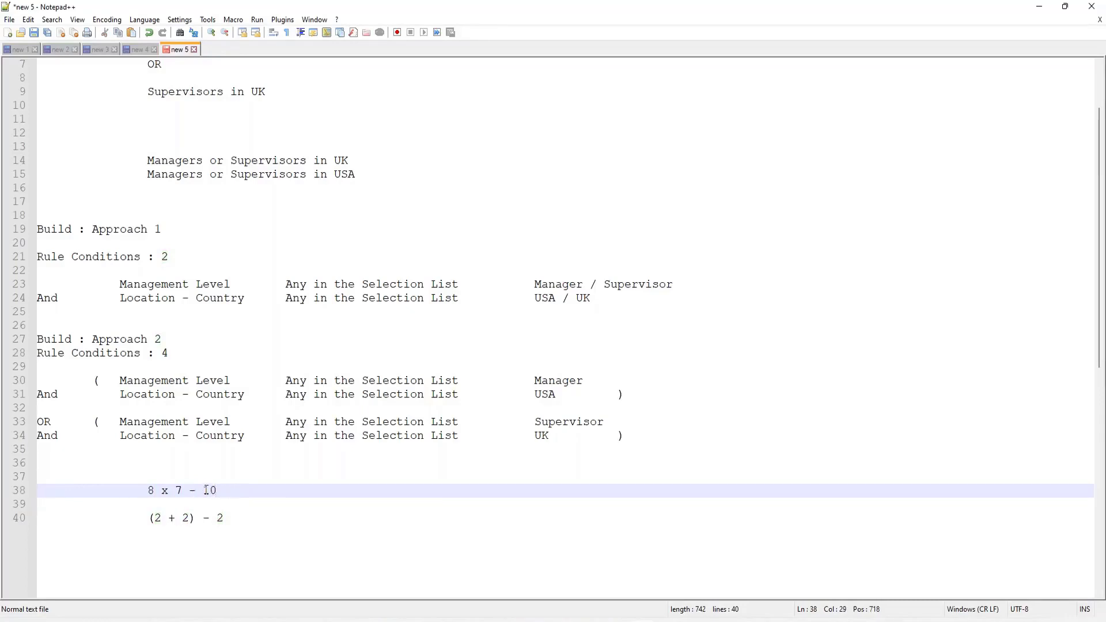
# - Set the last number of the first example expression to 6
pyautogui.doubleClick(212, 491)
pyautogui.write('6')
pyautogui.moveTo(220, 490); pyautogui.dragTo(137, 489)
pyautogui.click(149, 505)
pyautogui.click(231, 518)
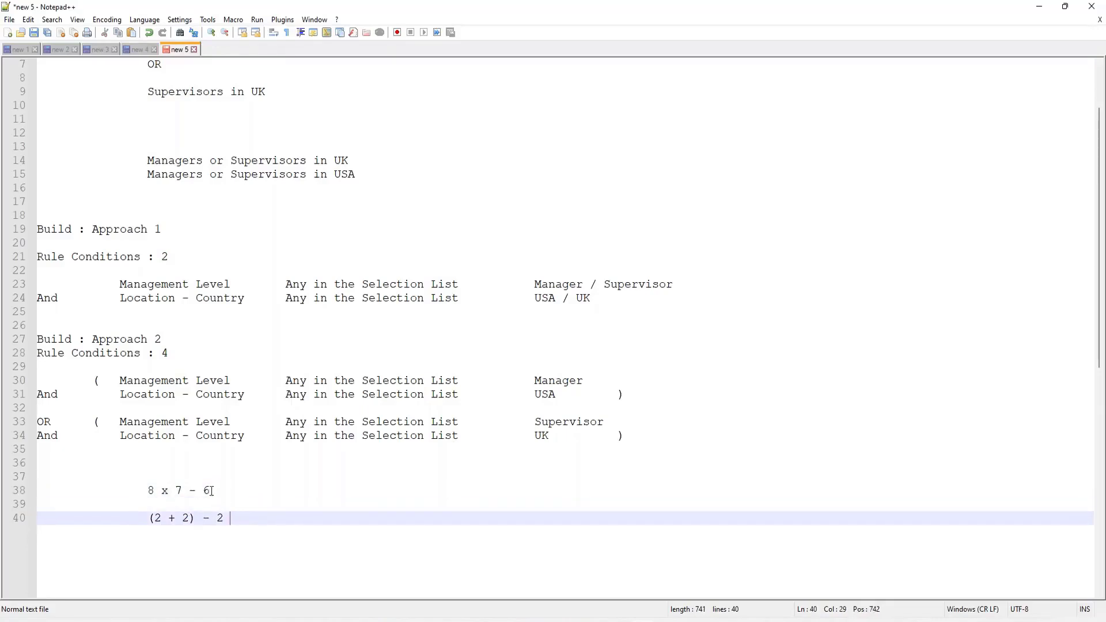
# - Replace the expression "(2 + 2) - 2" with a copy of "8 x 7 - 6"
pyautogui.moveTo(212, 491); pyautogui.dragTo(143, 490)
pyautogui.hotkey('ctrl', 'c')
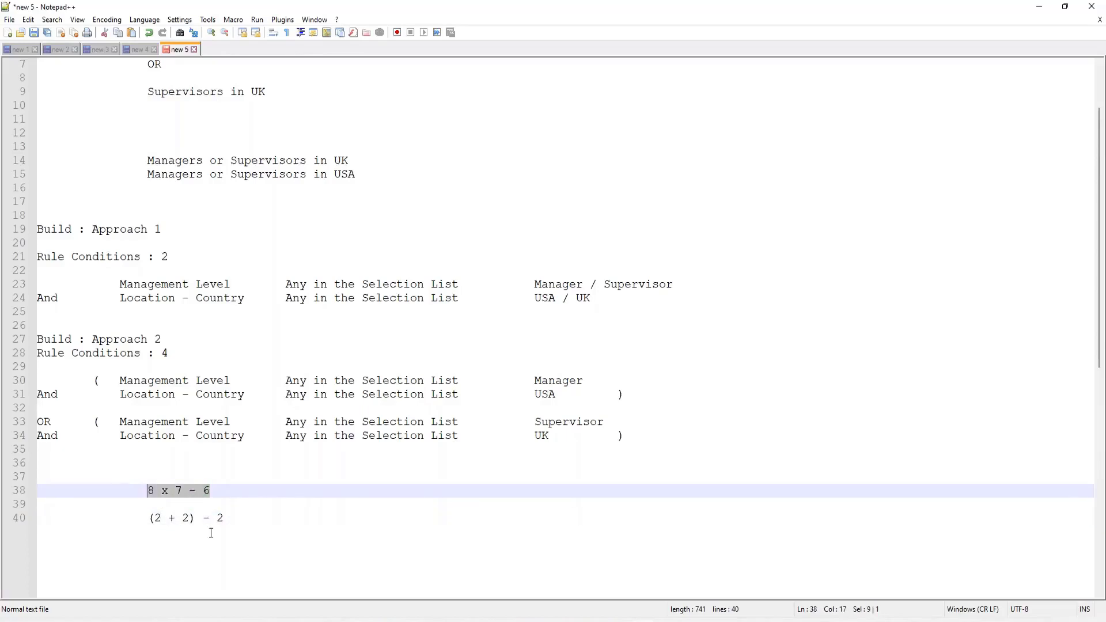
pyautogui.moveTo(226, 519); pyautogui.dragTo(151, 518)
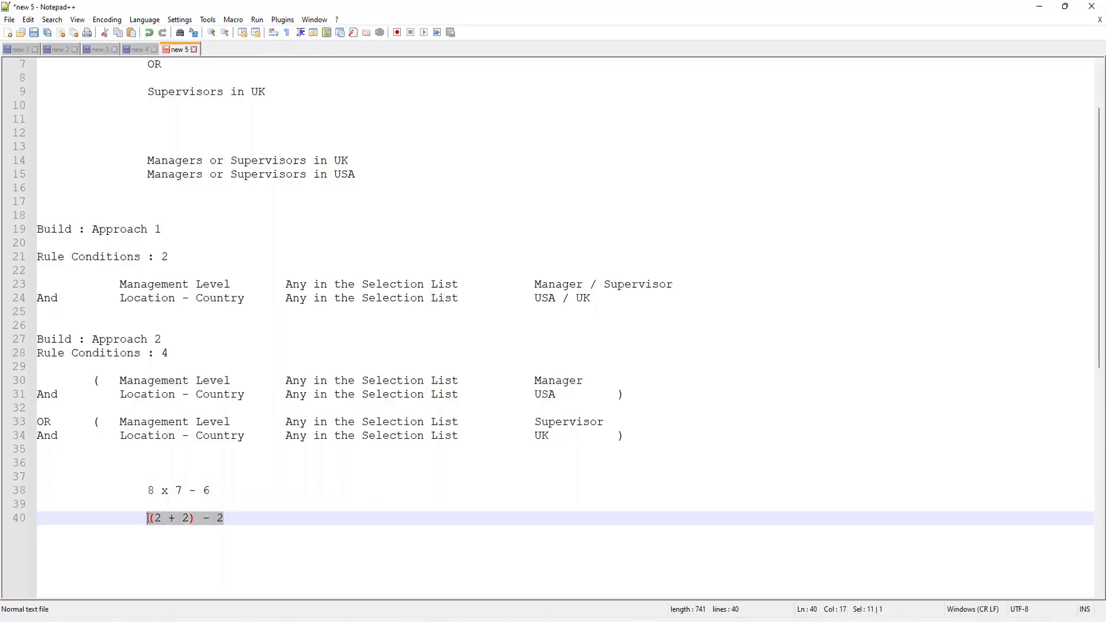
pyautogui.hotkey('ctrl', 'v')
# - Enclose "7 - 6" in parentheses in the second expression so it reads "8 x (7 - 6)"
pyautogui.click(174, 518)
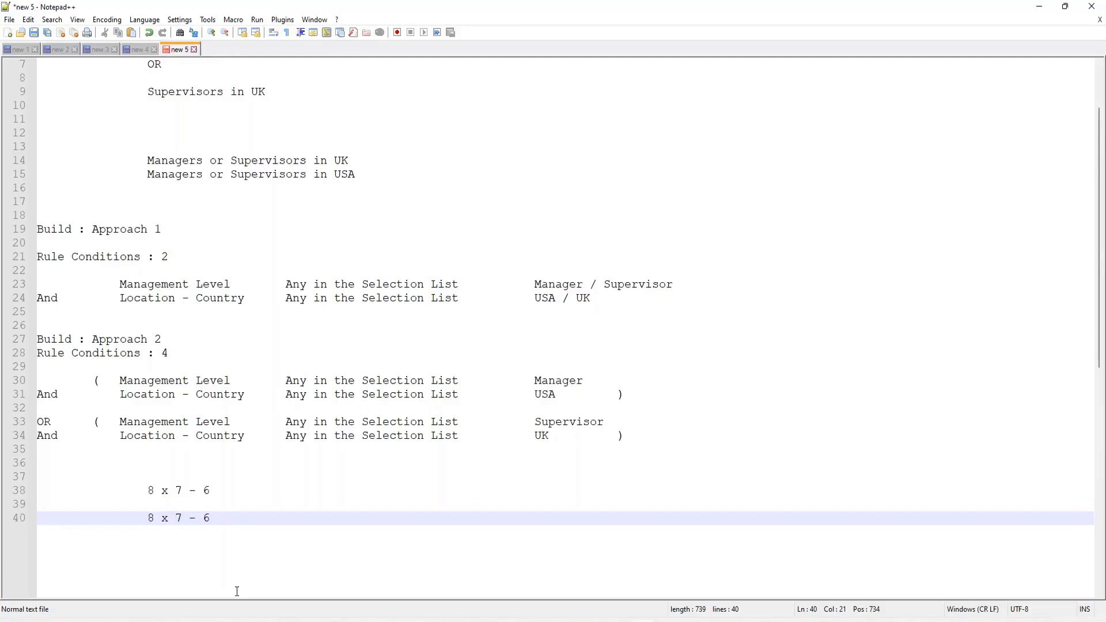
pyautogui.write('(')
pyautogui.click(225, 511)
pyautogui.click(227, 520)
pyautogui.write(')')
pyautogui.click(253, 485)
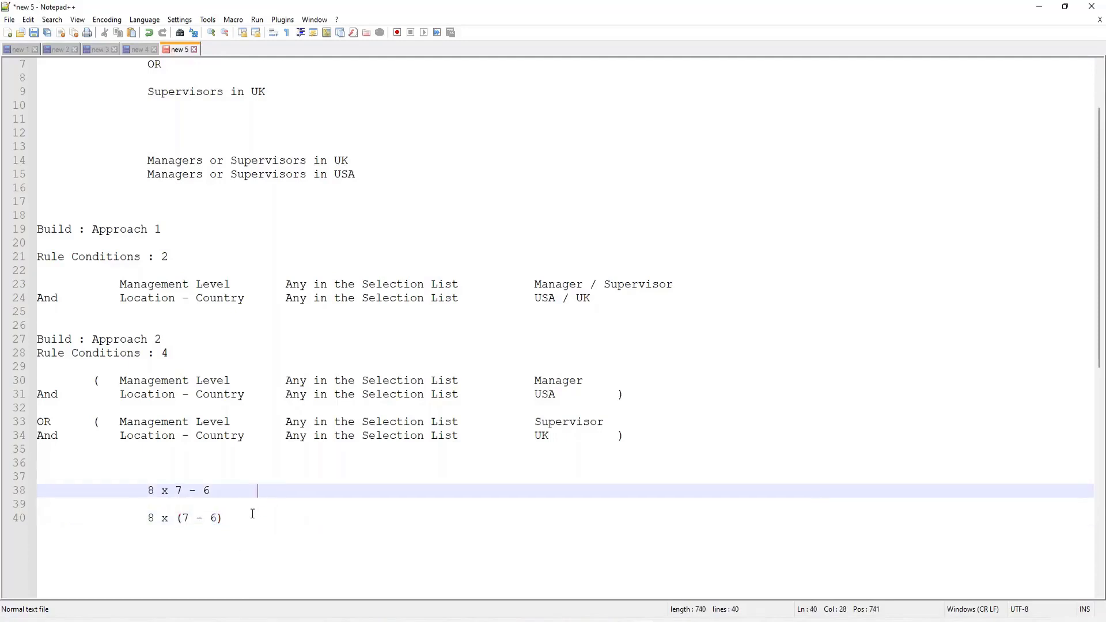
pyautogui.click(275, 520)
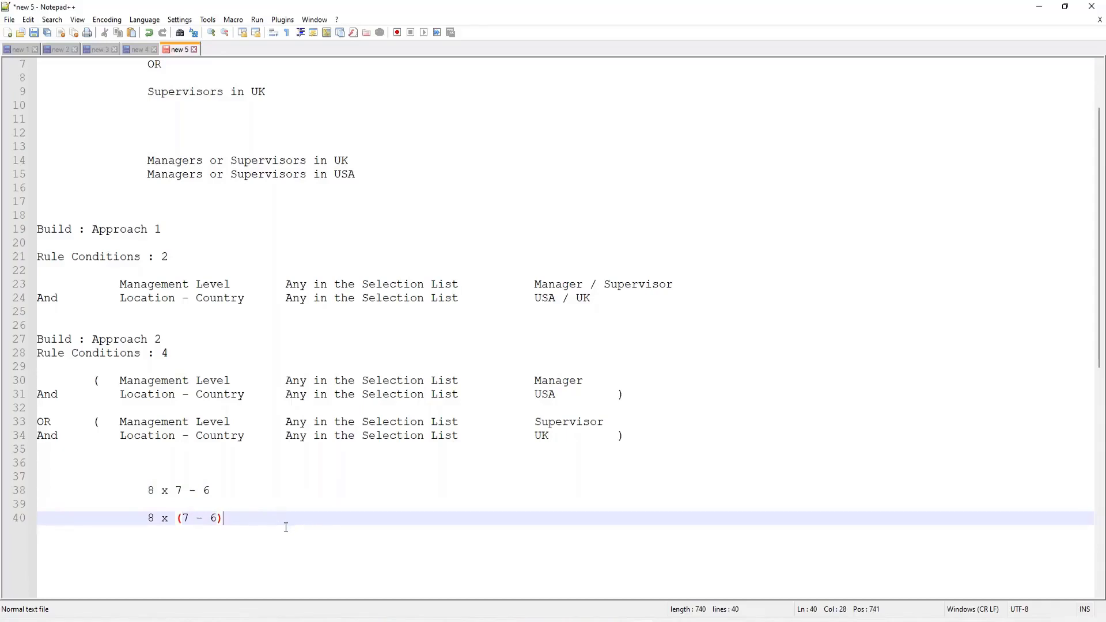
# - Examine how the parentheses group the Management Level and Location - Country conditions in Approach 2
pyautogui.click(243, 508)
pyautogui.click(624, 395)
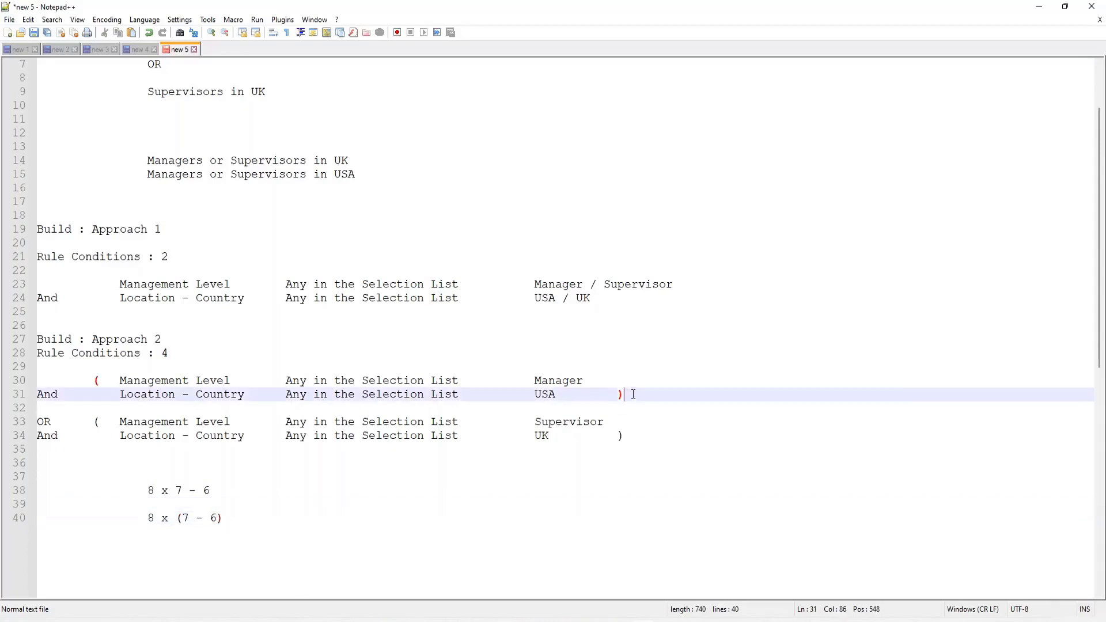
pyautogui.moveTo(633, 394); pyautogui.dragTo(37, 381)
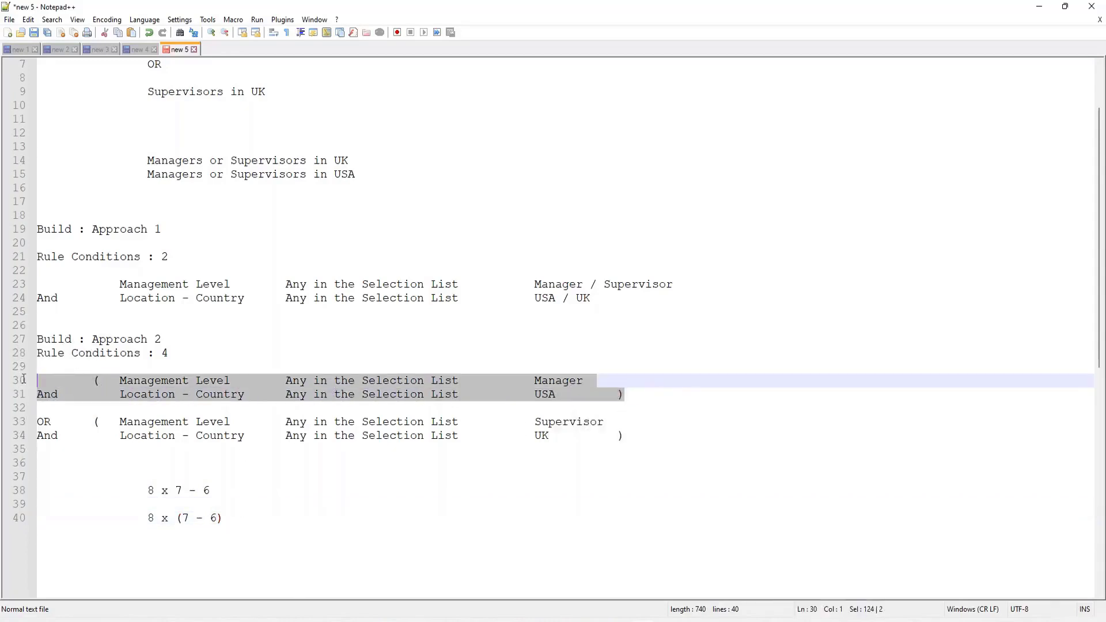
pyautogui.click(106, 391)
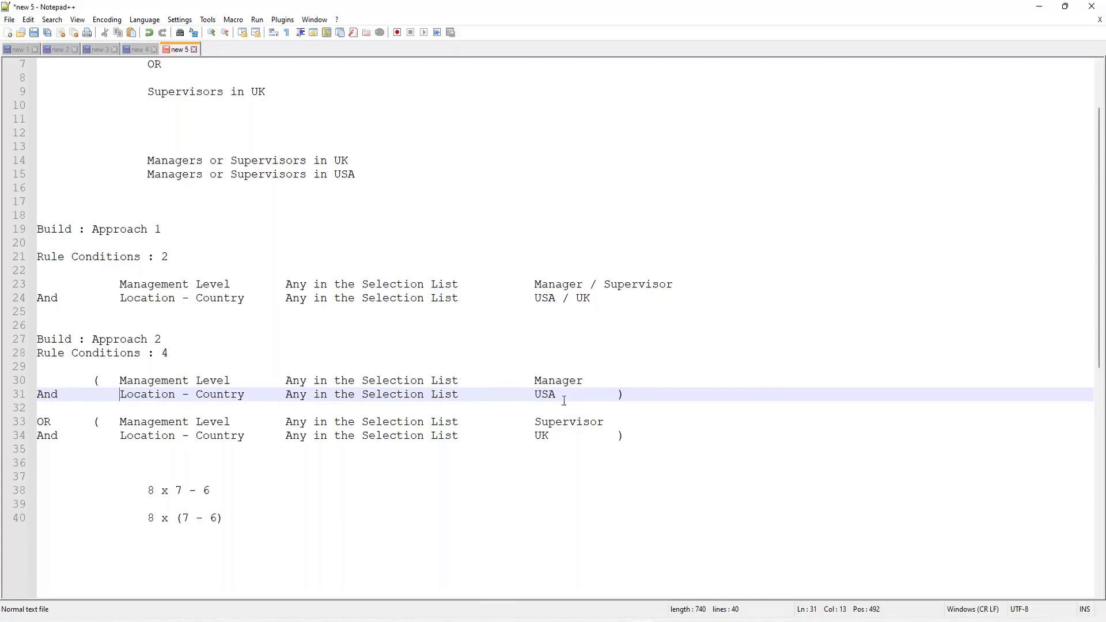
pyautogui.moveTo(561, 395); pyautogui.dragTo(105, 380)
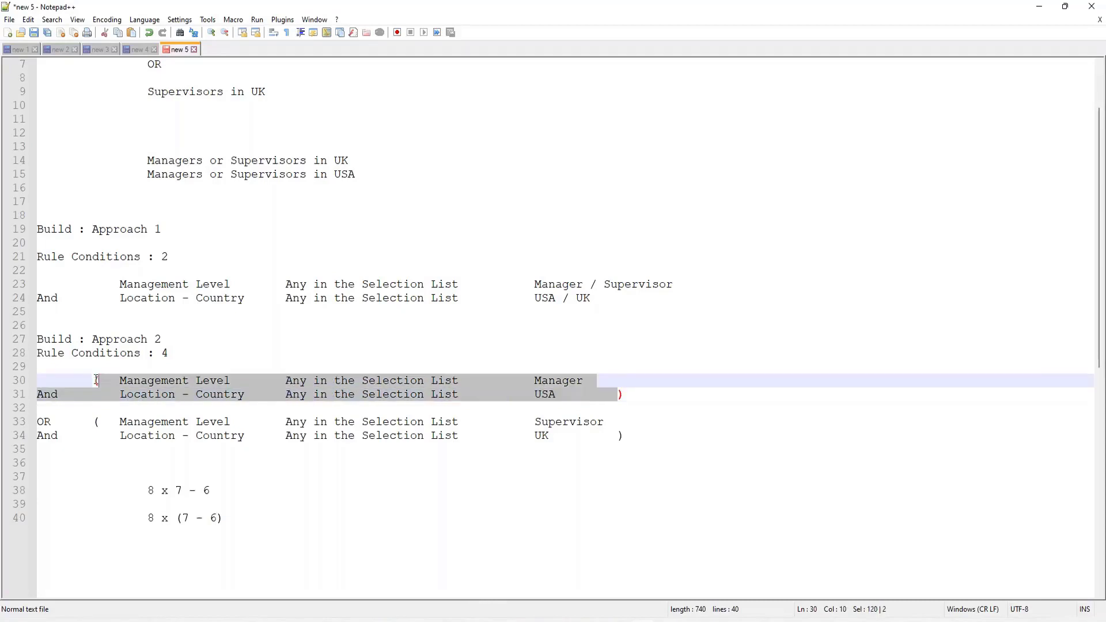
pyautogui.click(259, 380)
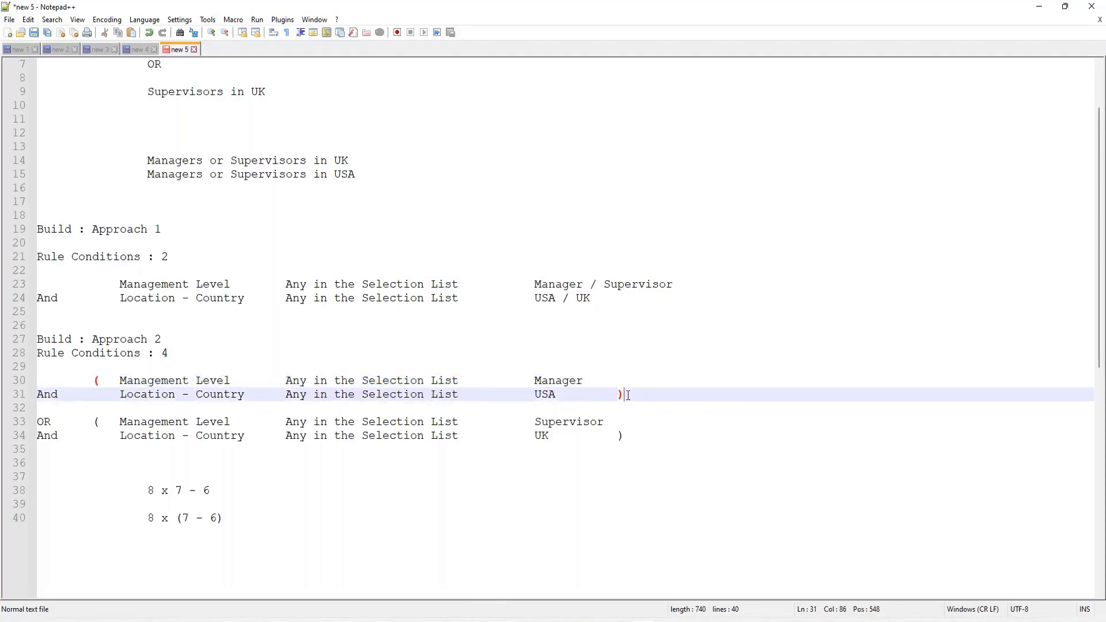
pyautogui.moveTo(630, 395); pyautogui.dragTo(30, 382)
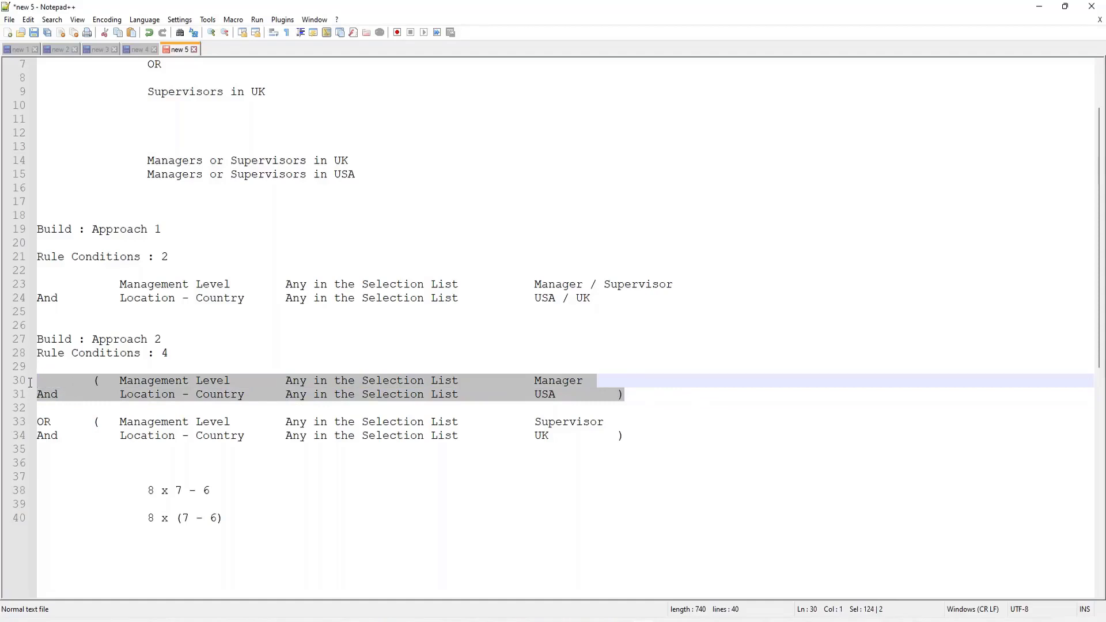
pyautogui.click(277, 385)
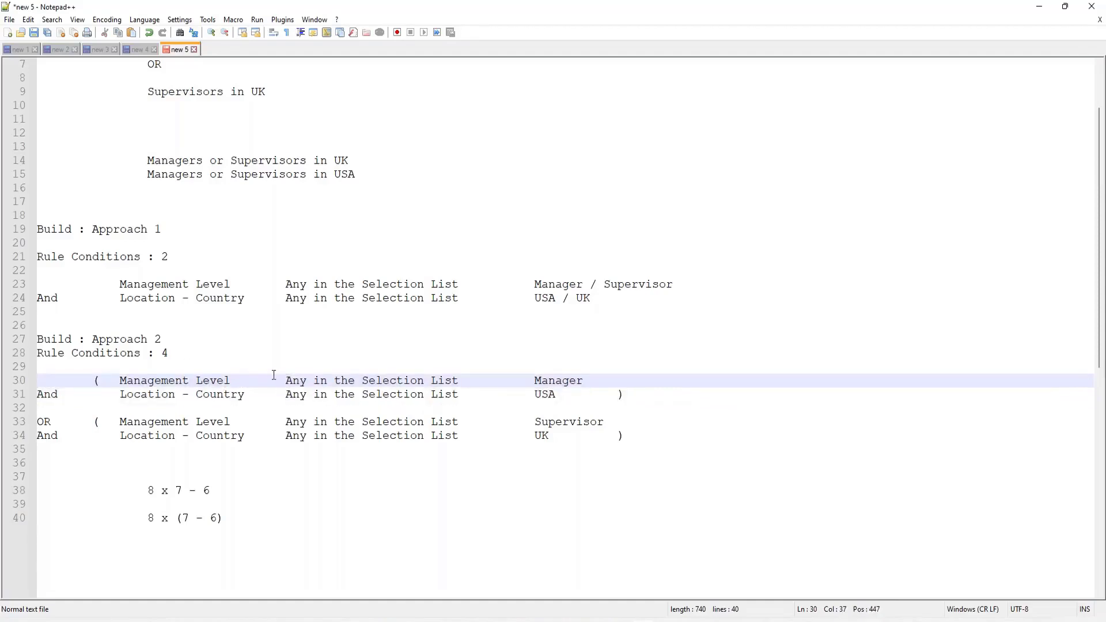
pyautogui.click(155, 395)
pyautogui.click(155, 422)
pyautogui.click(154, 435)
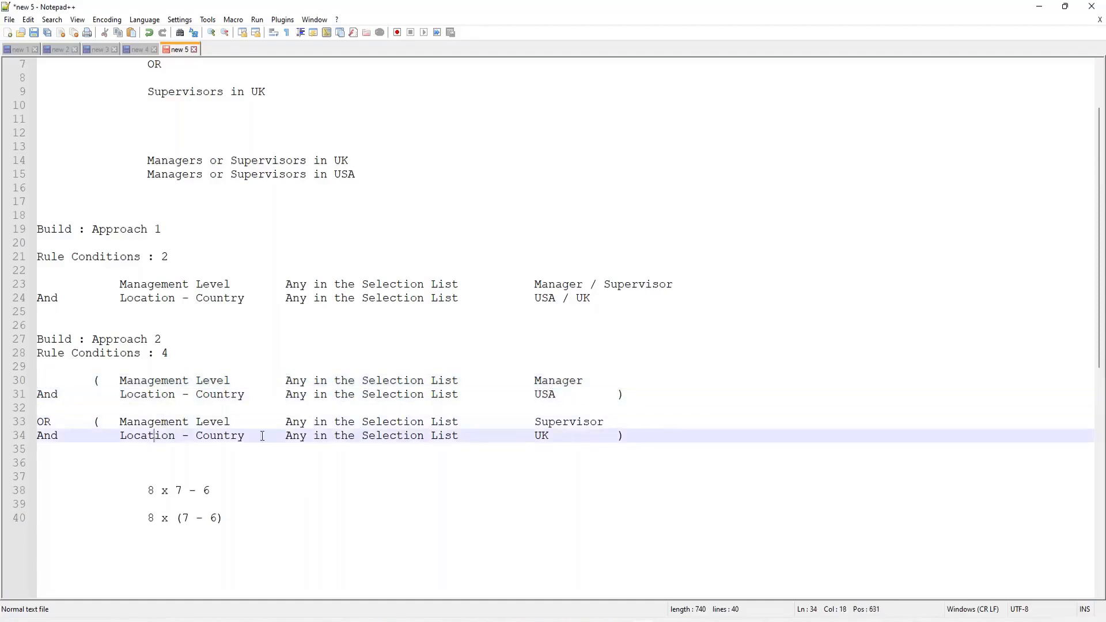
pyautogui.click(630, 396)
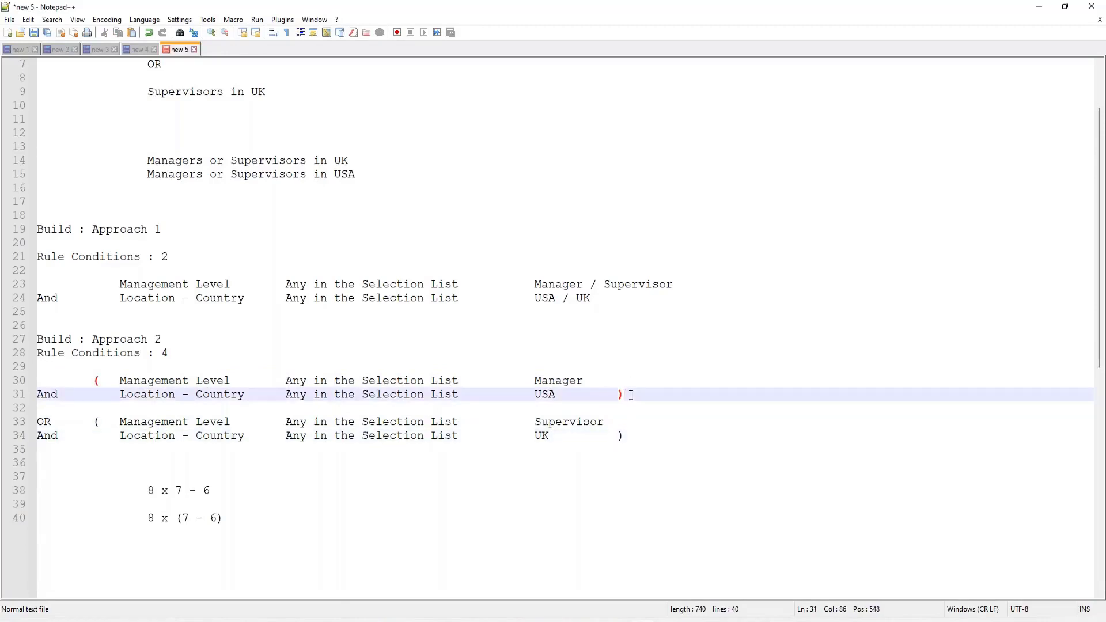
# - Move the UK Location - Country condition, with its closing parenthesis, directly above the Manager condition in Approach 2
pyautogui.click(347, 394)
pyautogui.moveTo(641, 438); pyautogui.dragTo(13, 437)
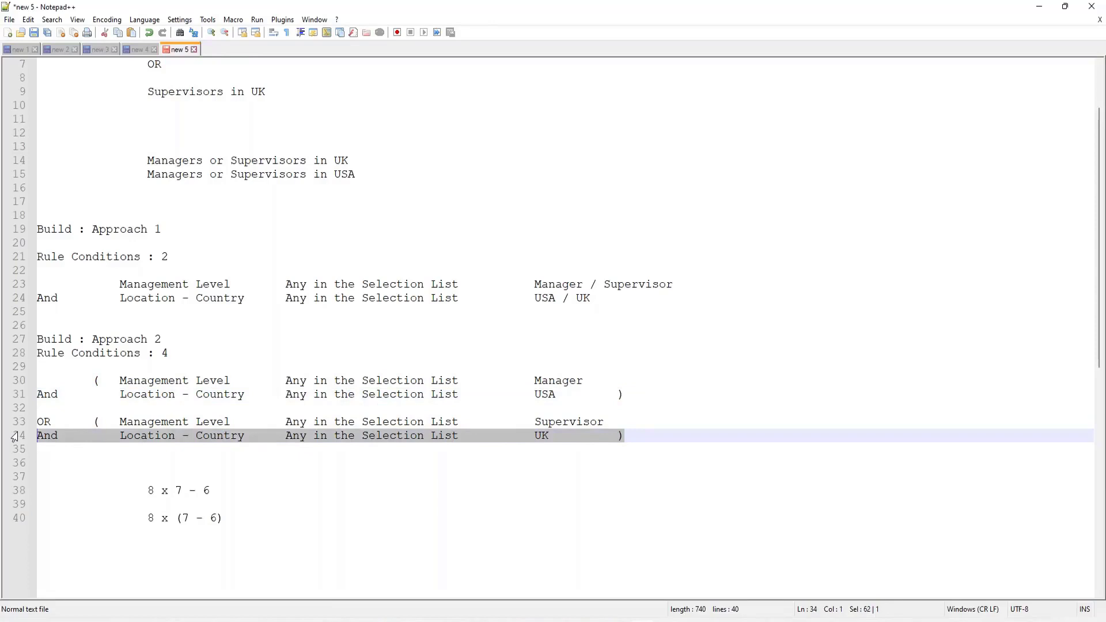
pyautogui.press('Delete')
pyautogui.click(44, 366)
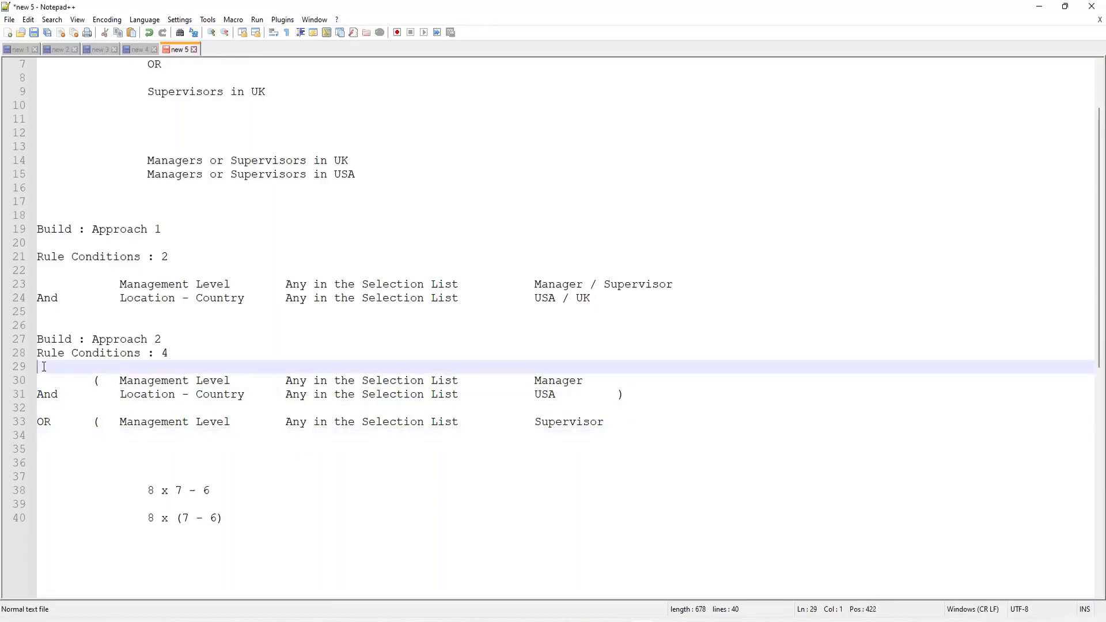
pyautogui.press('Return')
pyautogui.write('And\t\t\tLocation - Country\t\tAny in the Selection List\t\t\tUK\t\t\t)')
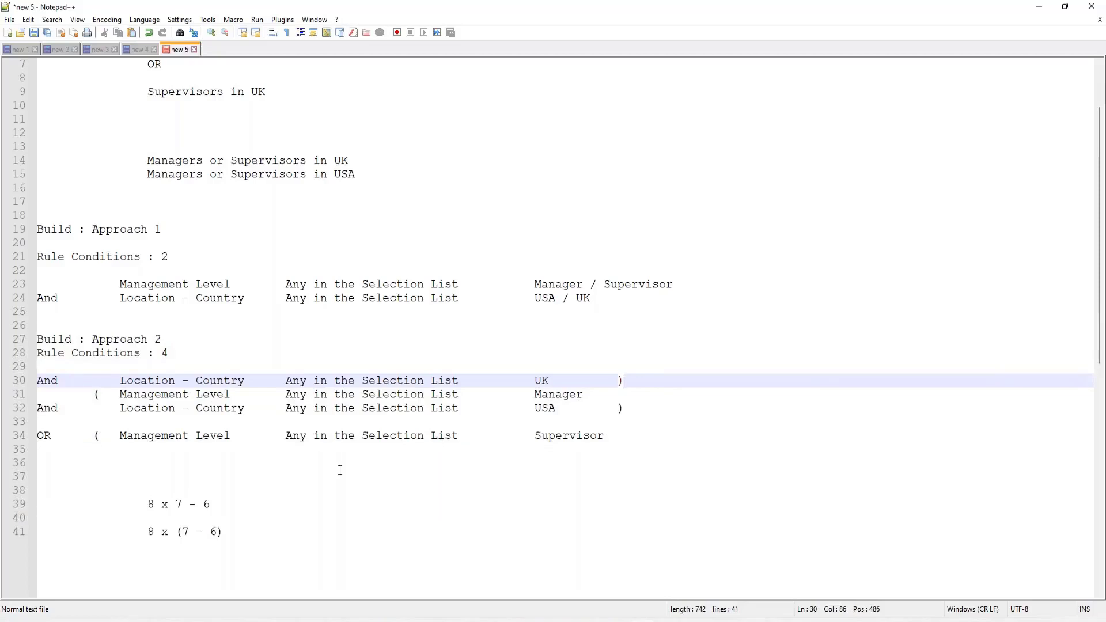
# - Move the UK Location - Country condition back to directly below the Supervisor condition and remove the leftover line
pyautogui.moveTo(628, 381); pyautogui.dragTo(37, 382)
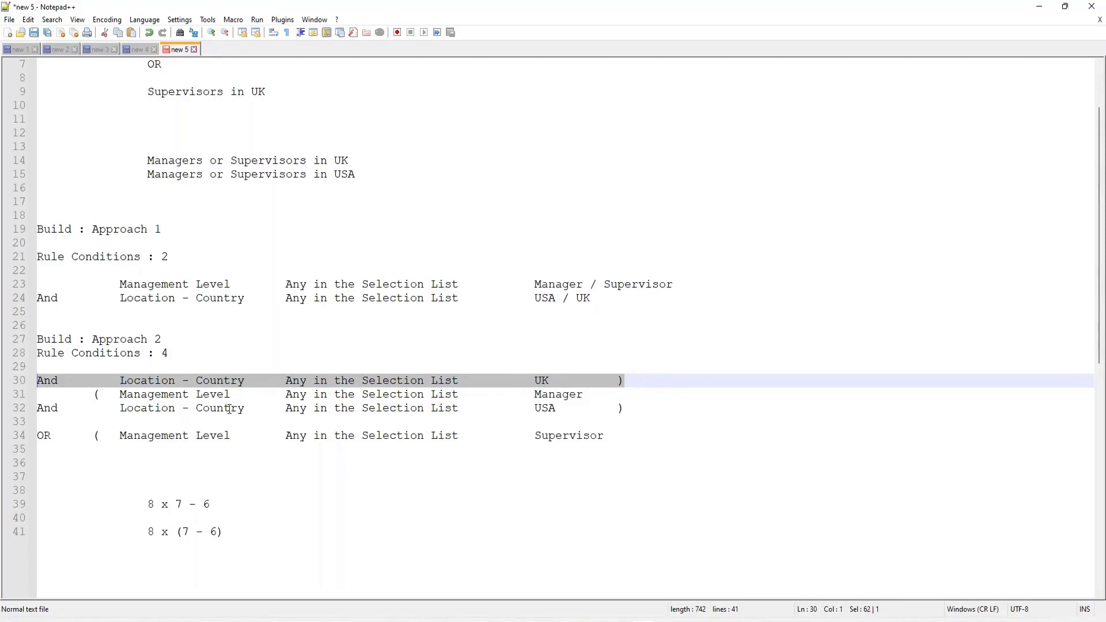
pyautogui.hotkey('ctrl', 'x')
pyautogui.press('Delete')
pyautogui.press('Down')
pyautogui.press('Down')
pyautogui.press('Down')
pyautogui.press('Down')
pyautogui.hotkey('ctrl', 'v')
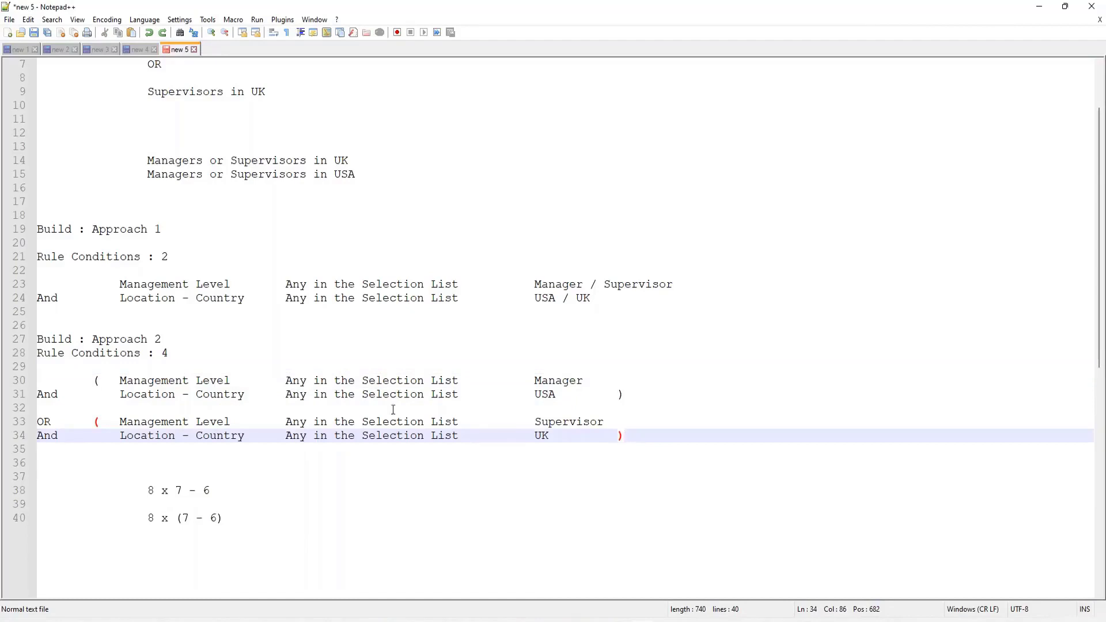
# - Examine the parentheses around the Supervisor and UK conditions and the And / OR connectors in Approach 2
pyautogui.moveTo(92, 422); pyautogui.dragTo(100, 422)
pyautogui.click(620, 433)
pyautogui.click(44, 422)
pyautogui.press('Down')
pyautogui.press('Up')
pyautogui.press('Up')
pyautogui.press('Up')
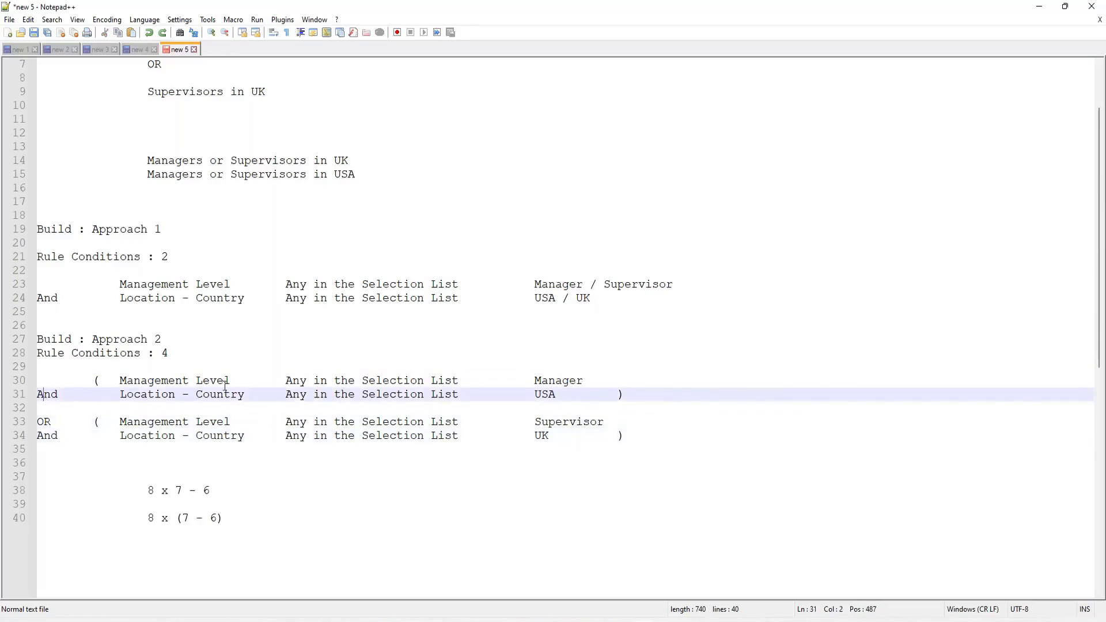
pyautogui.click(626, 436)
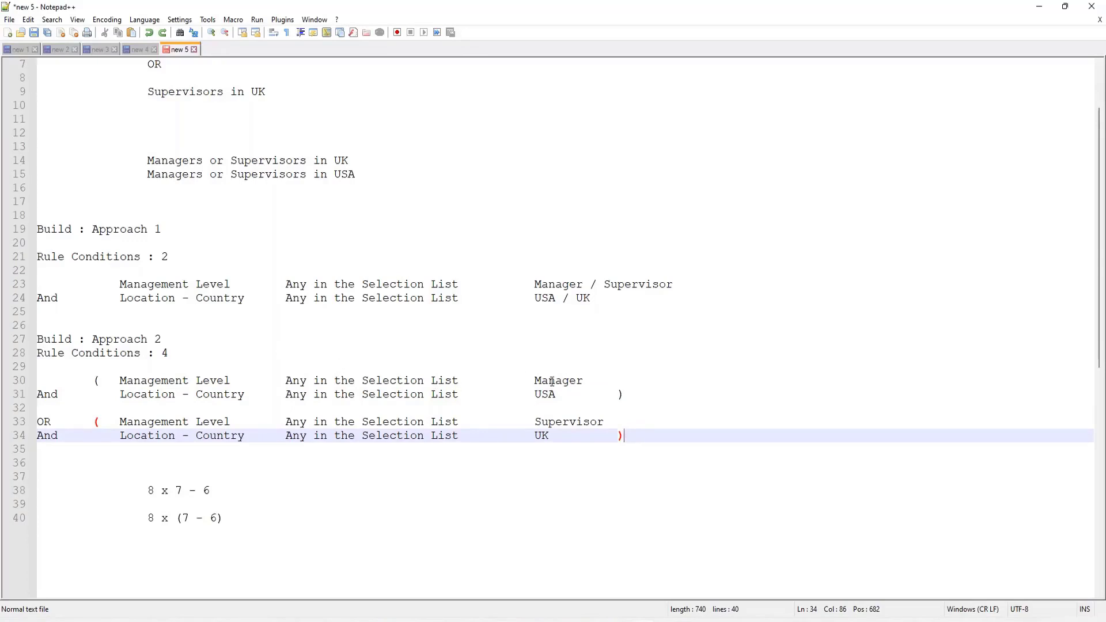
# - Compare the Manager and USA pair with the Supervisor and UK pair across the two parenthesised groups of Approach 2
pyautogui.moveTo(622, 395); pyautogui.dragTo(563, 396)
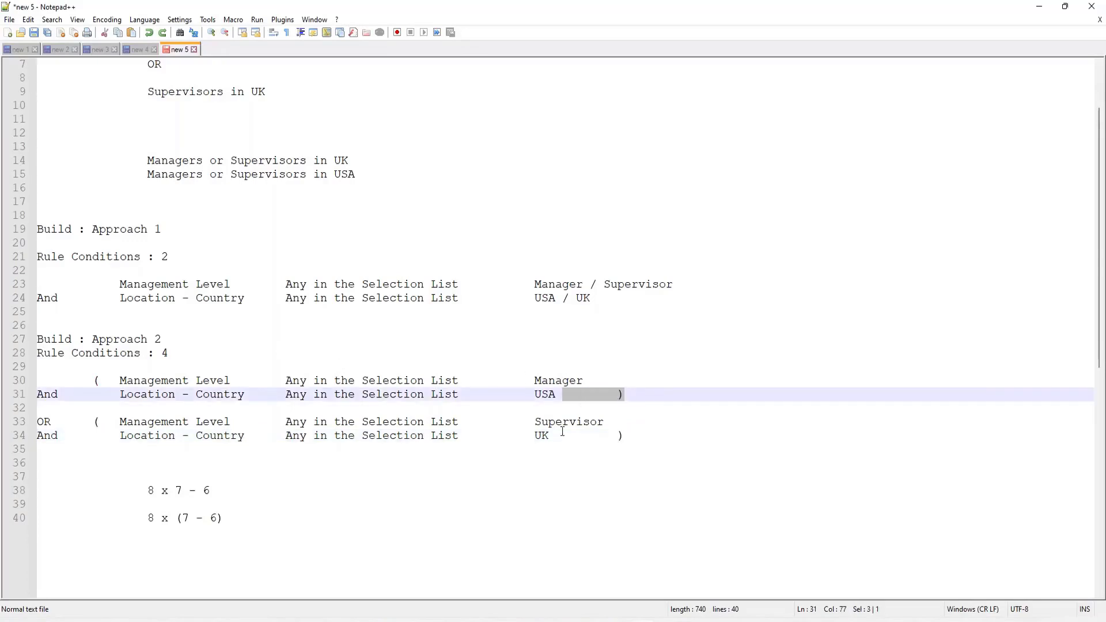
pyautogui.click(562, 434)
pyautogui.moveTo(625, 436); pyautogui.dragTo(526, 427)
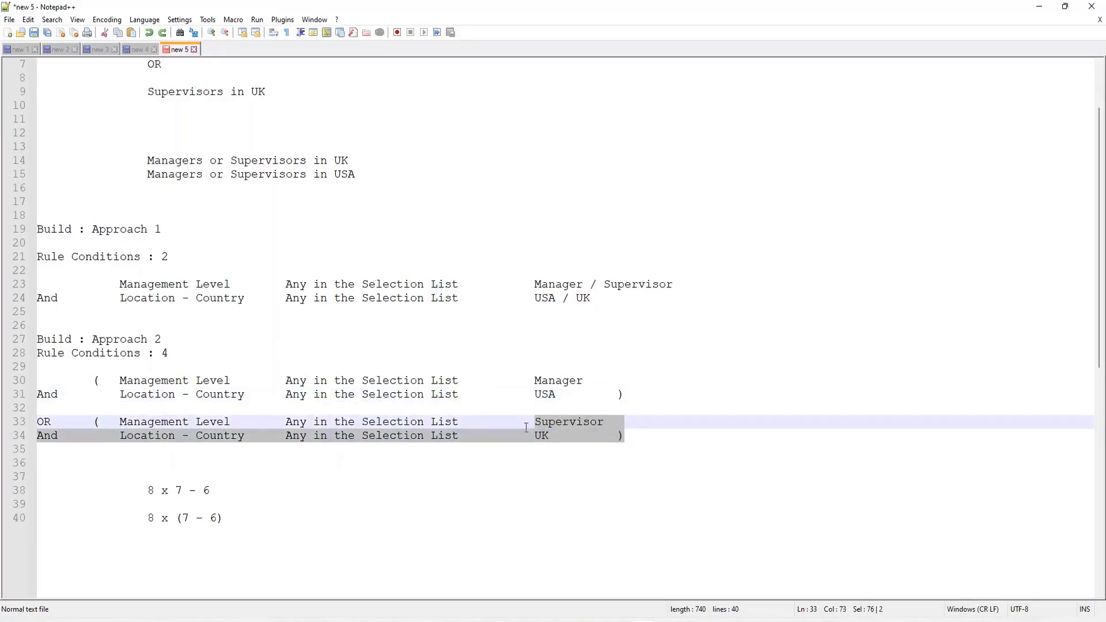
pyautogui.click(562, 395)
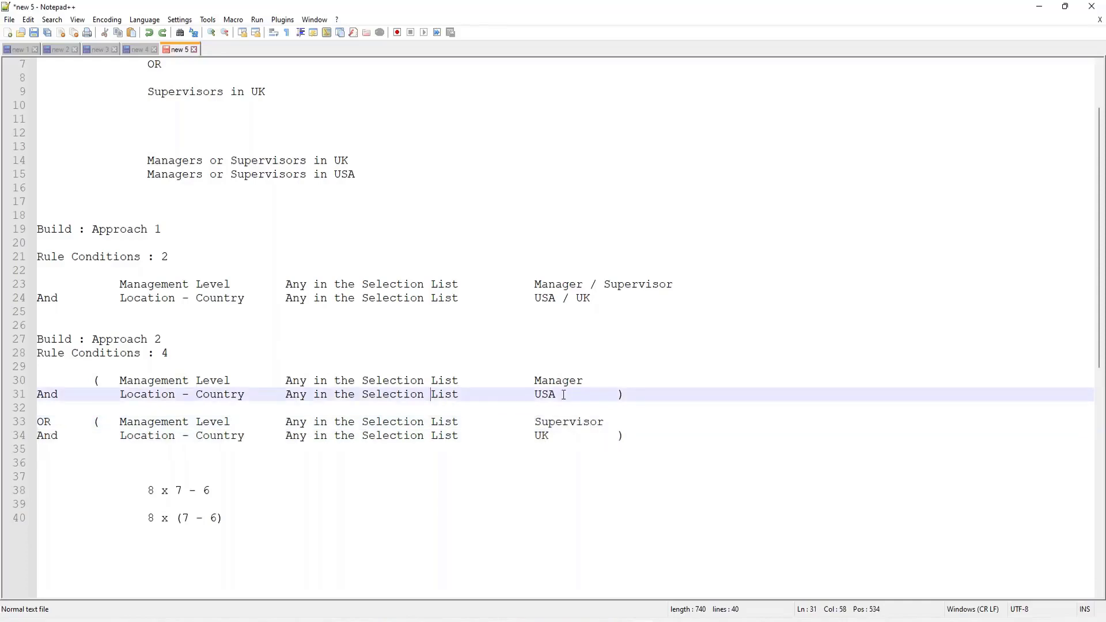
pyautogui.click(623, 394)
pyautogui.click(562, 426)
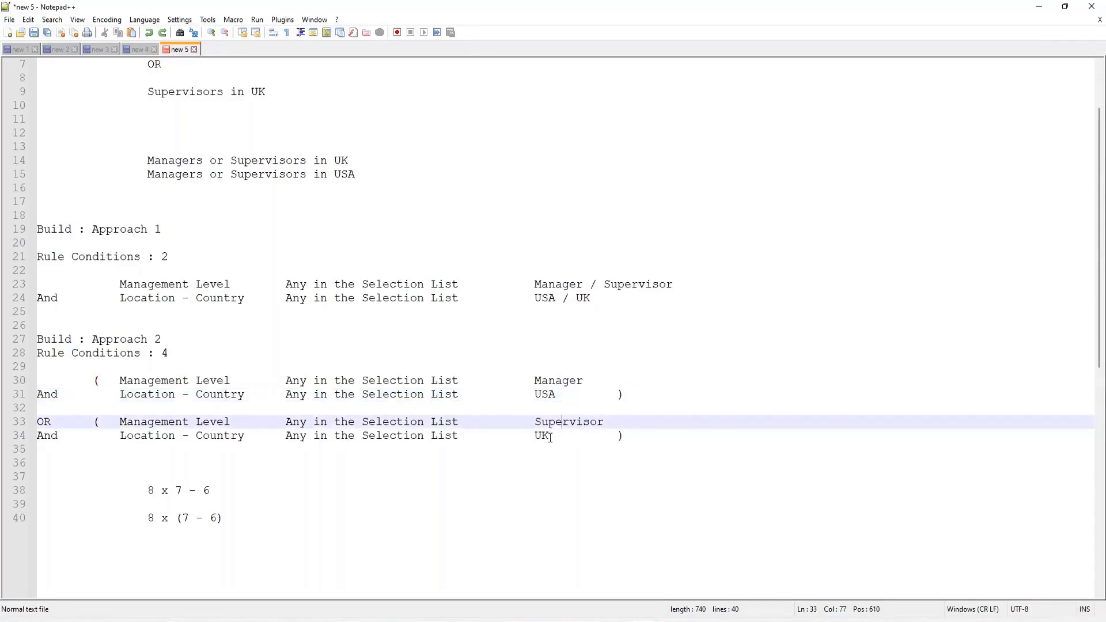
pyautogui.click(550, 438)
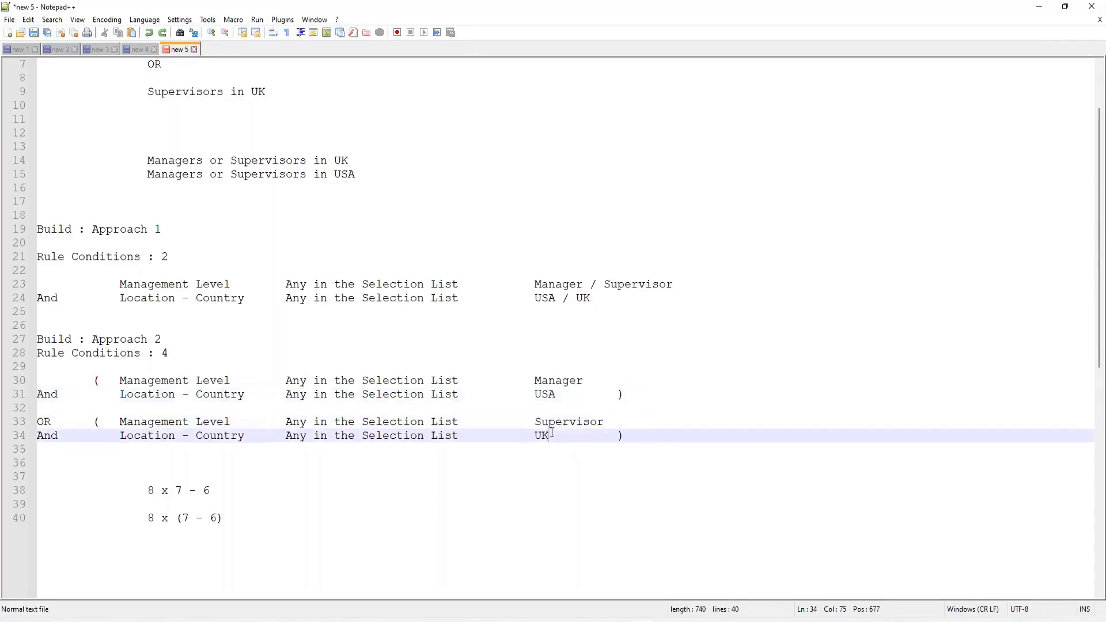
pyautogui.click(563, 396)
pyautogui.click(567, 380)
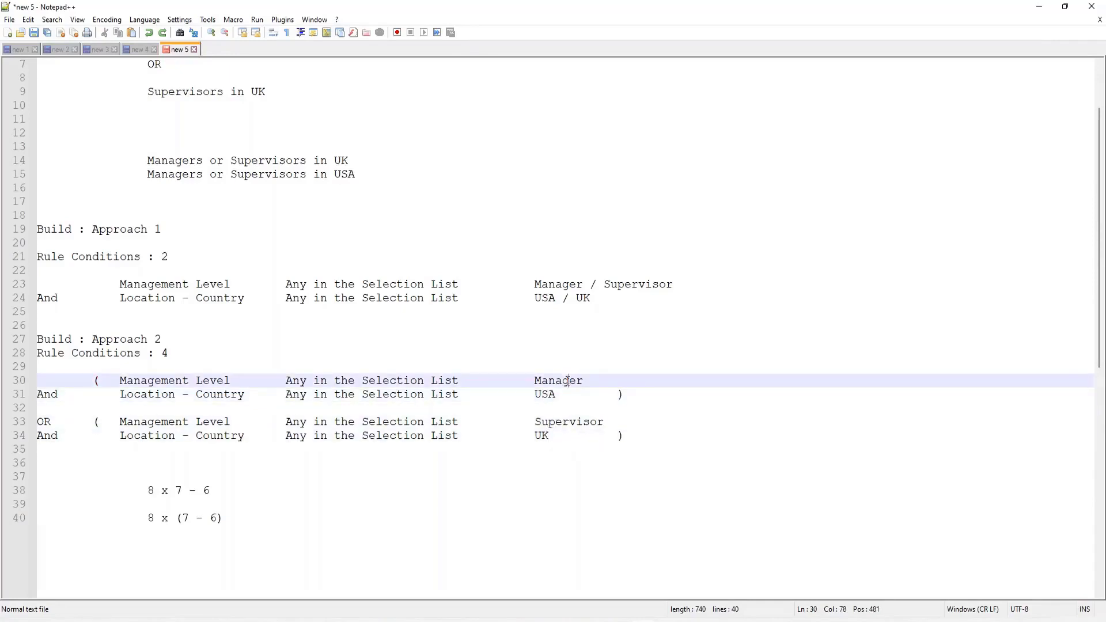
pyautogui.click(551, 437)
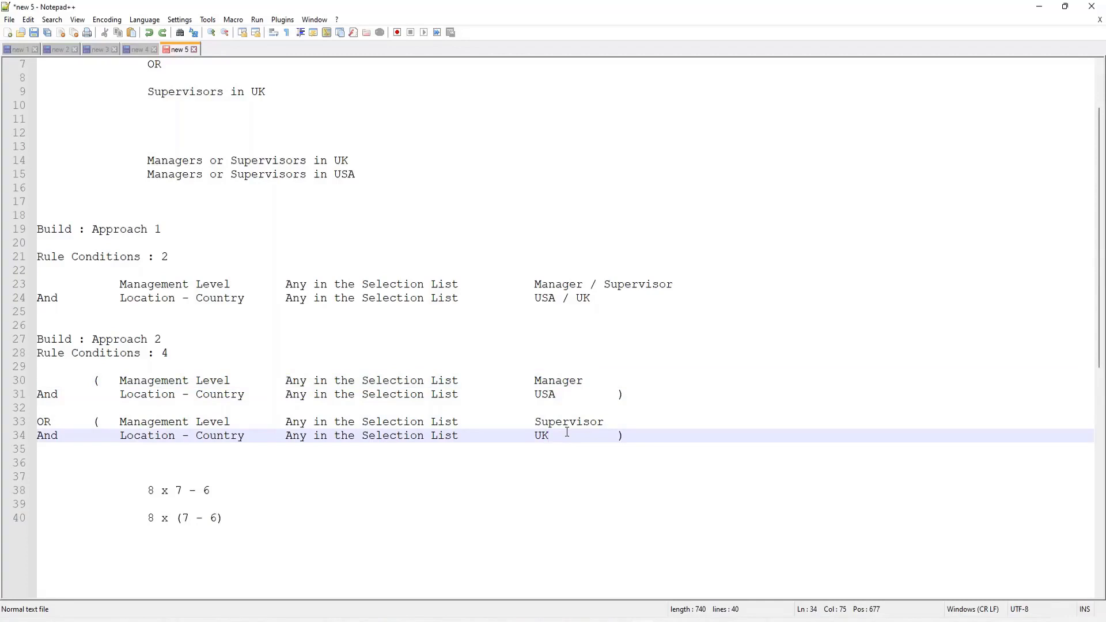
pyautogui.click(641, 426)
pyautogui.click(628, 436)
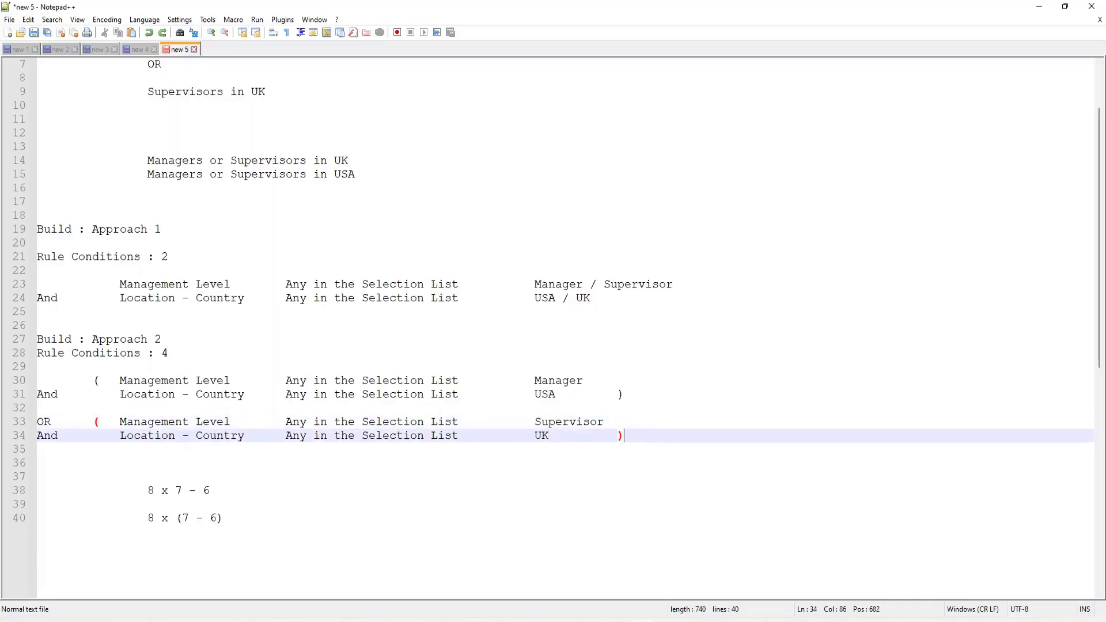